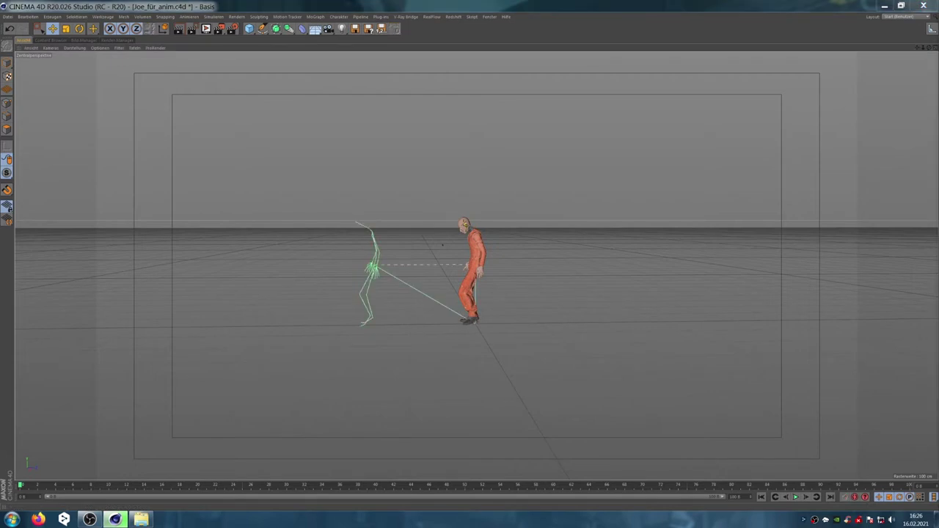
- Switch to the four-view layout, then enlarge the Right view to watch the walk from the side
right_click(814, 520)
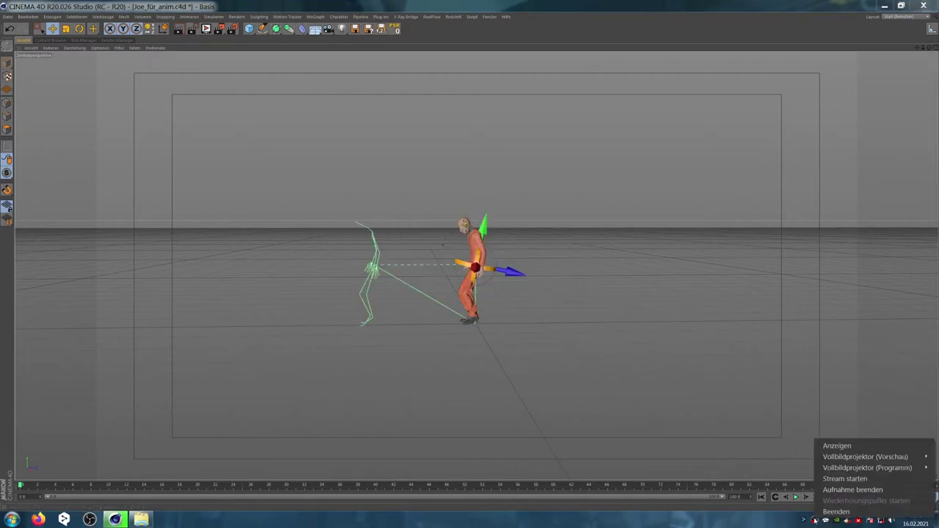
key("F5")
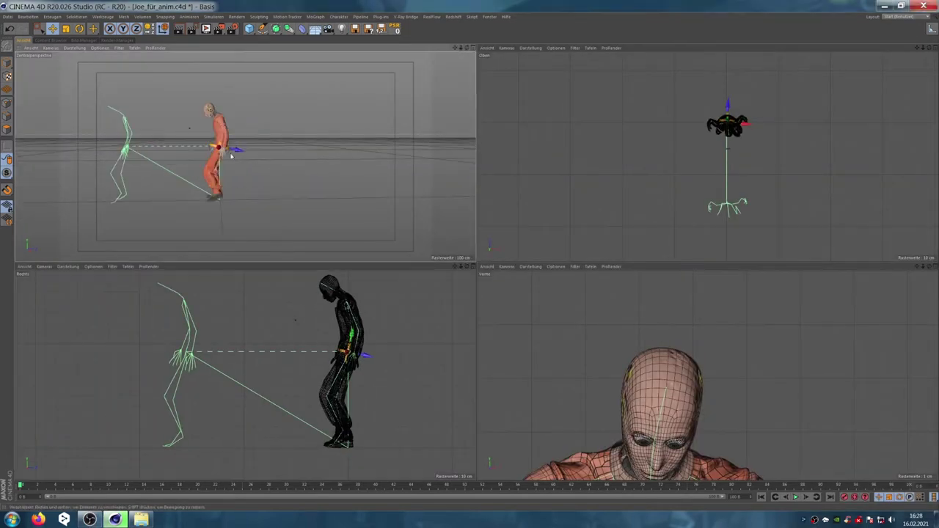
right_click(814, 520)
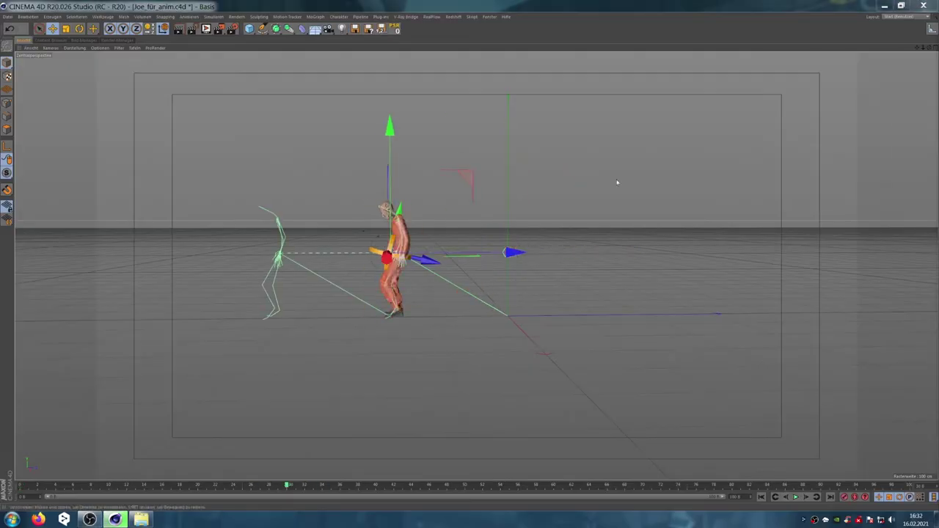
key("F3")
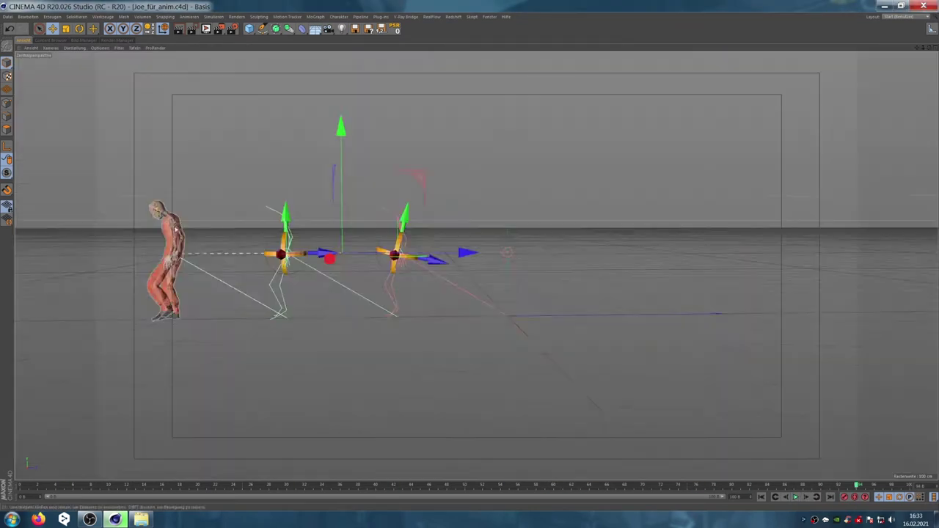
- Change the viewport Filter display options and play the walk animation forward
left_click(119, 48)
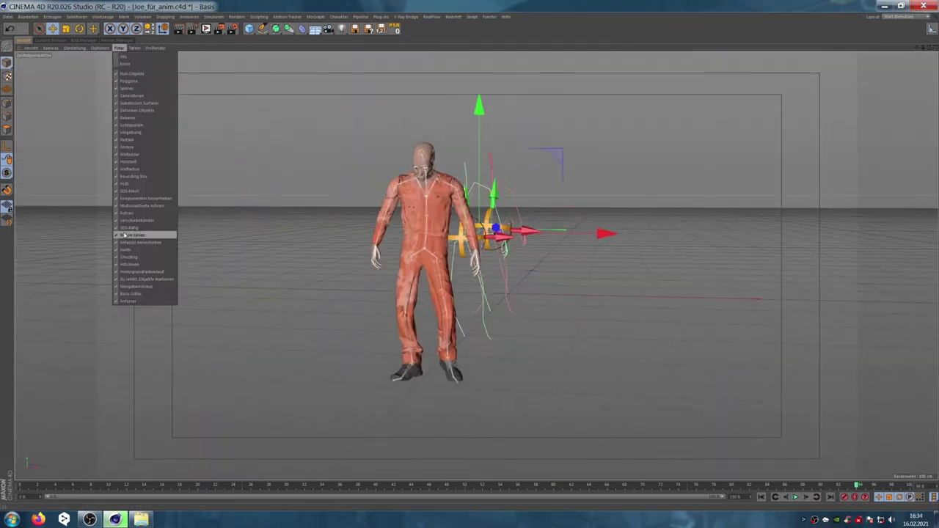
left_click(125, 234)
left_click(760, 497)
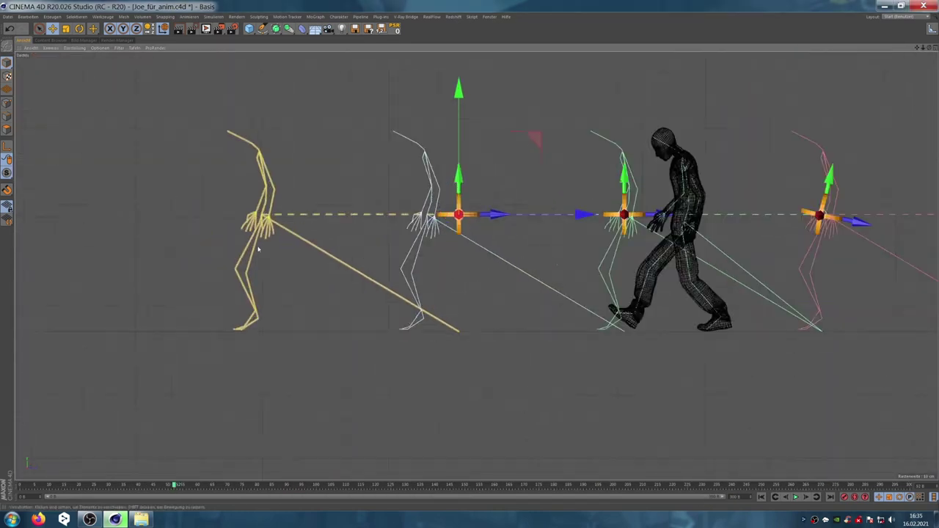
left_click(925, 47)
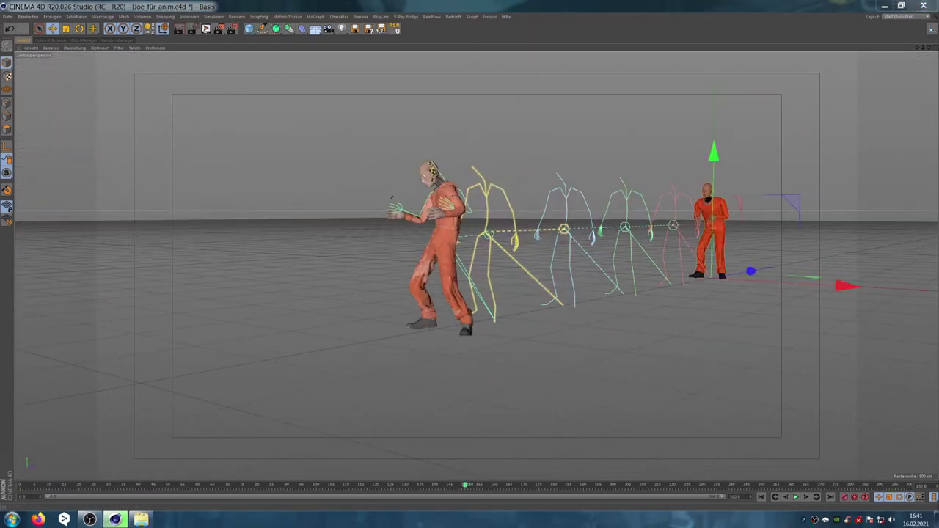
- Cycle through the viewports, go to about frame 110 and add a new motion clip
key("F5")
key("F3")
key("F4")
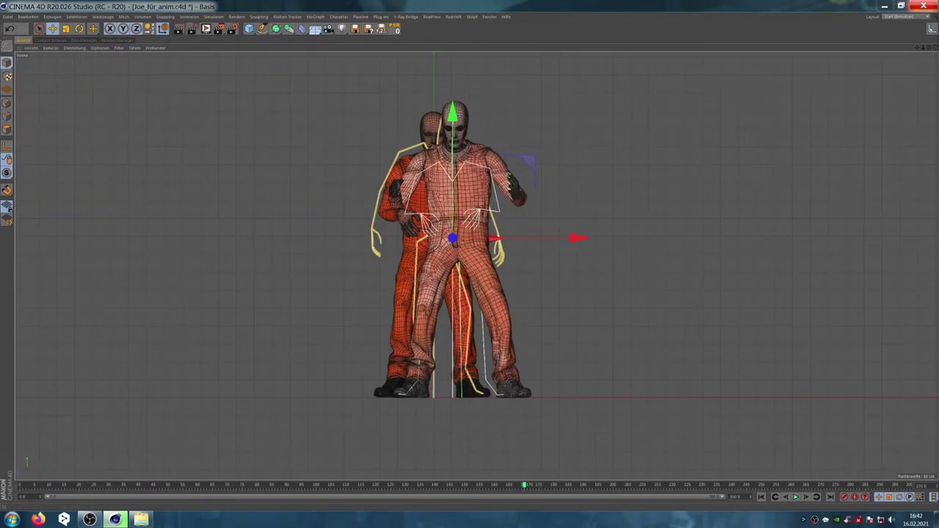
key("F5")
key("F1")
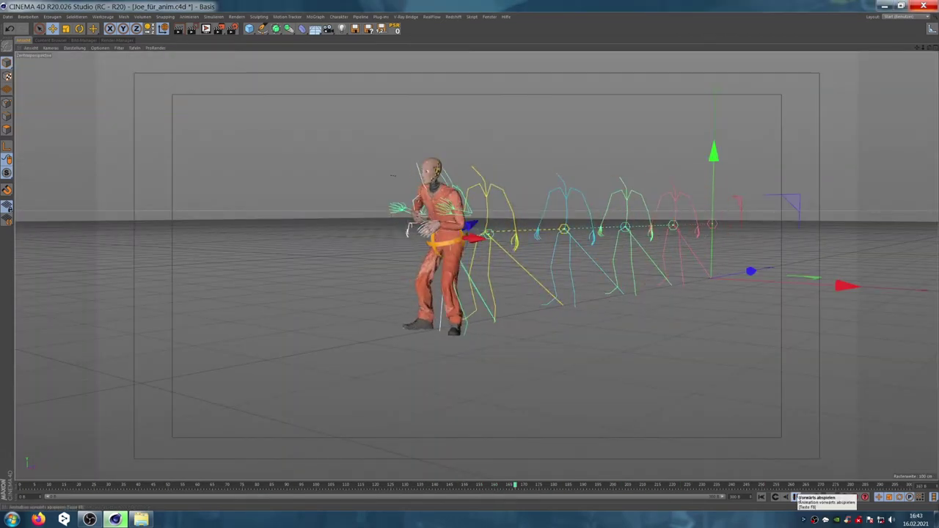
left_click(345, 487)
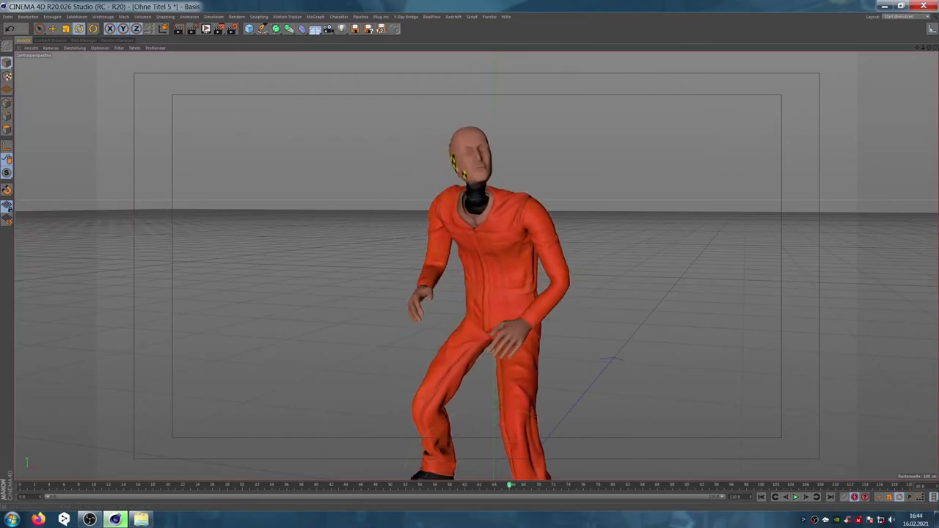
left_click(524, 225)
key("Return")
- Check the clips from side, front and perspective, render a preview and scrub forward
key("F3")
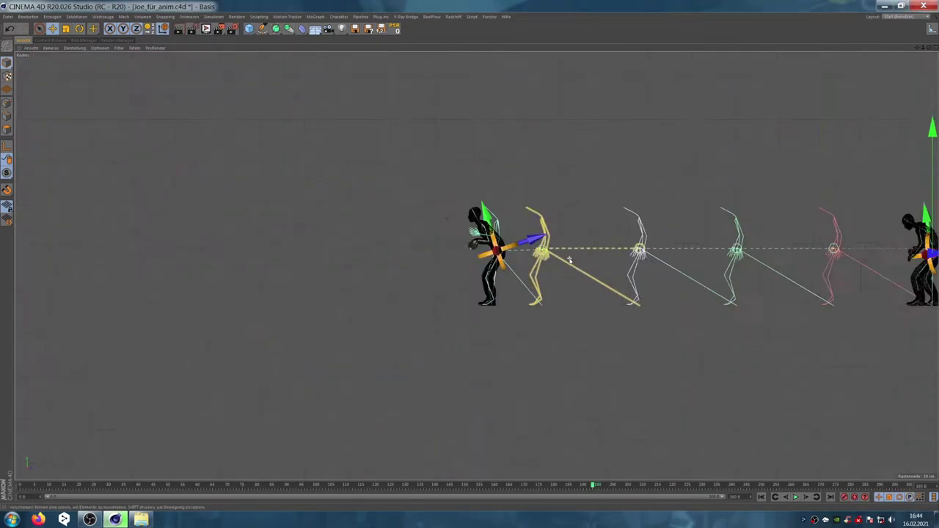
key("F4")
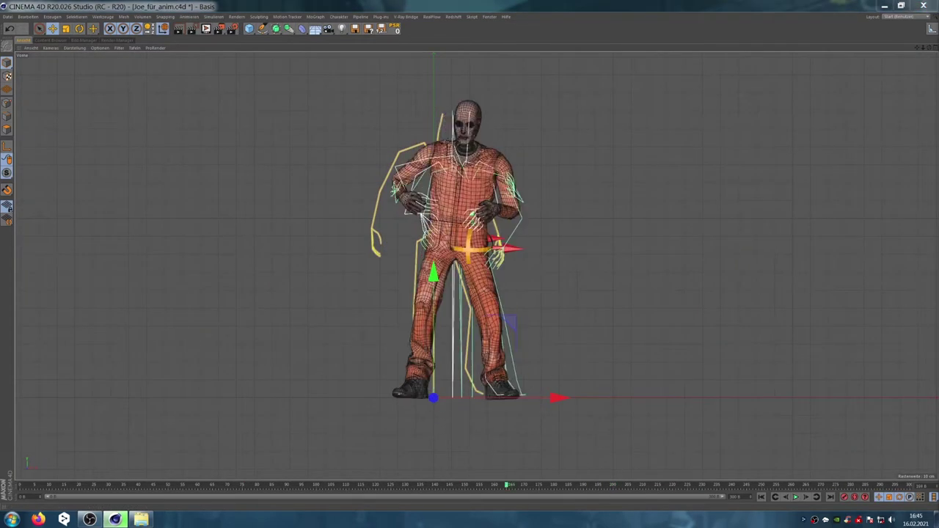
key("F1")
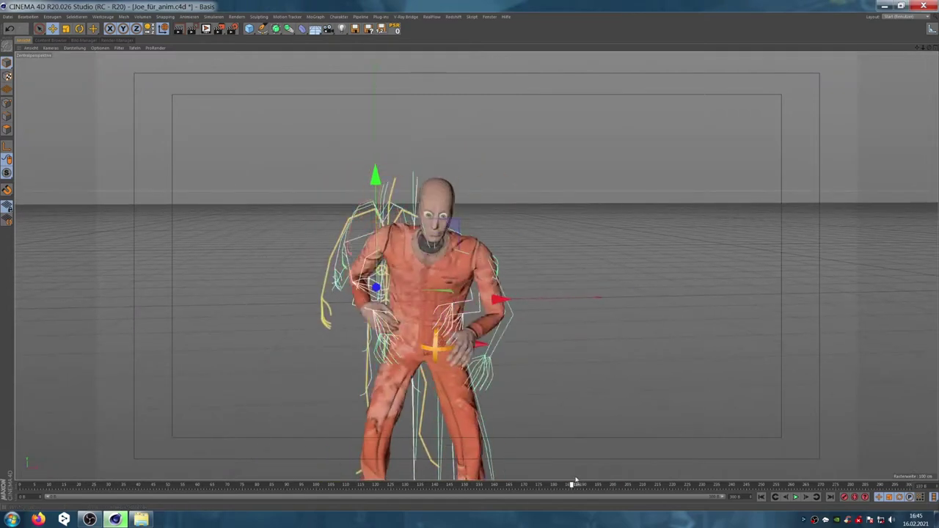
key("alt+b")
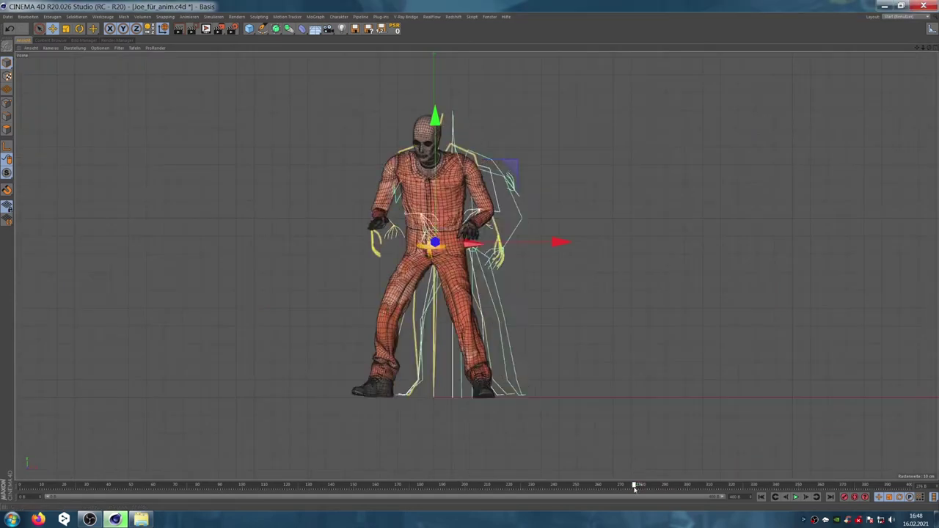
left_click_drag(636, 488, 636, 488)
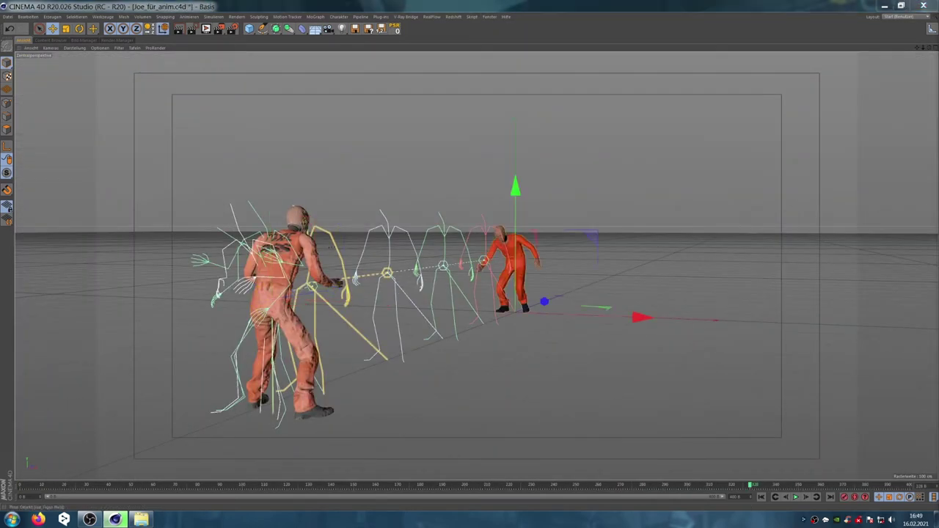
- Rotate the end character about 130 degrees in the Right view
key("r")
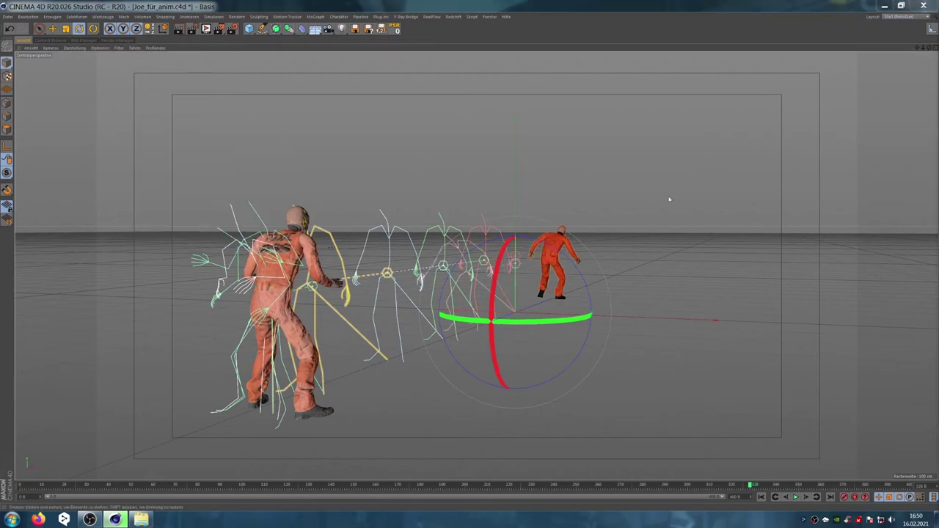
key("F3")
left_click_drag(690, 247, 724, 251)
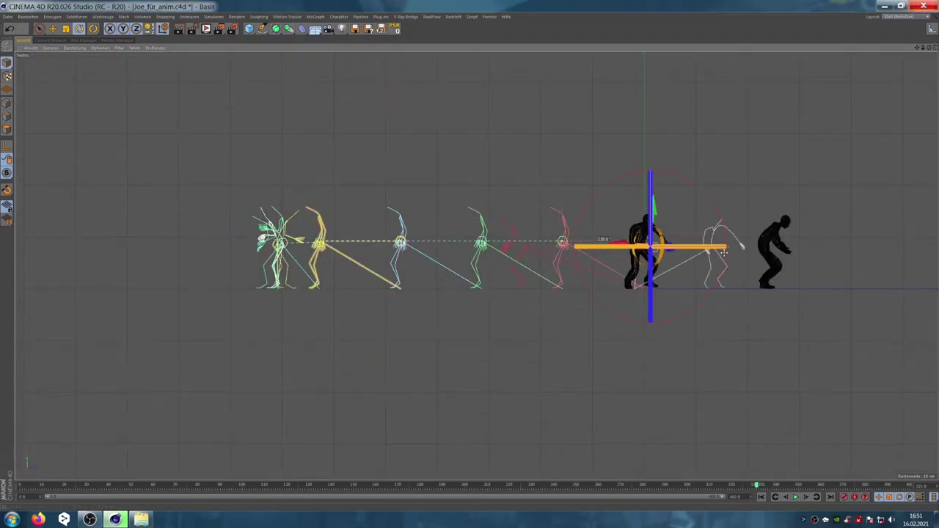
key("F5")
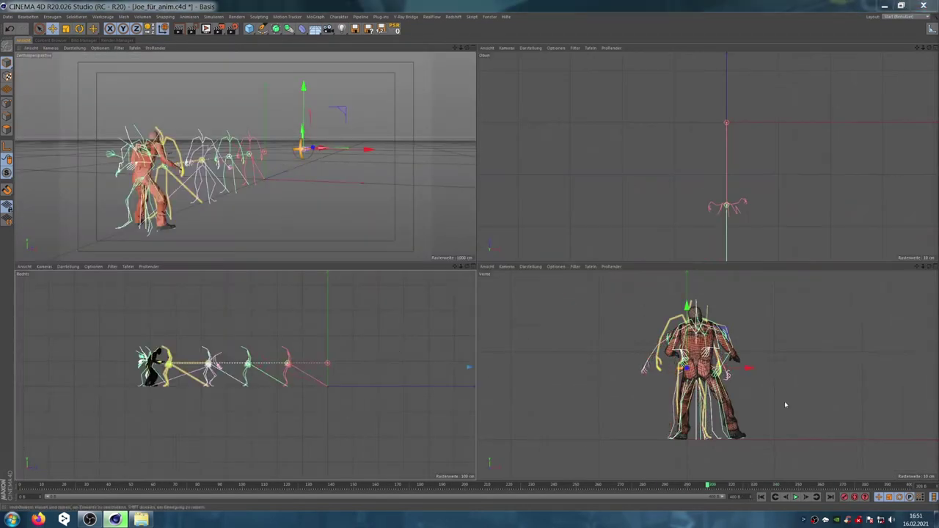
scroll(661, 352, "up", 3)
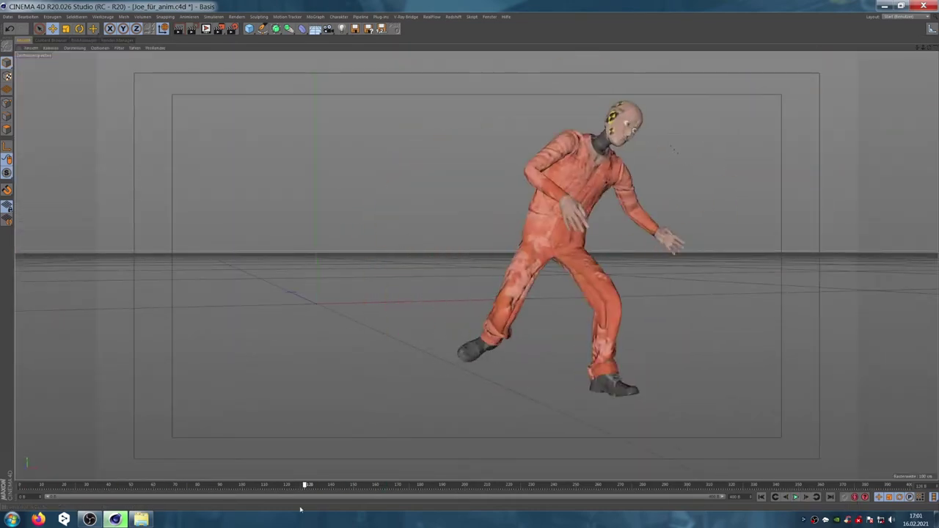
- Scrub and play the timeline around frames 690–780 to check the dummy's poses
mouse_move(301, 486)
left_mouse_down()
mouse_move(448, 486)
mouse_move(413, 486)
left_mouse_up()
left_click(799, 498)
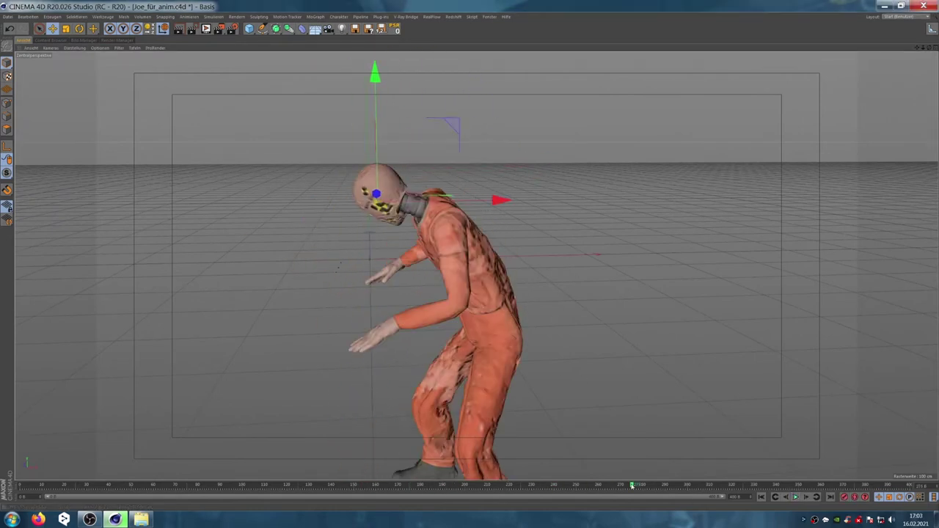
left_click_drag(432, 496, 574, 494)
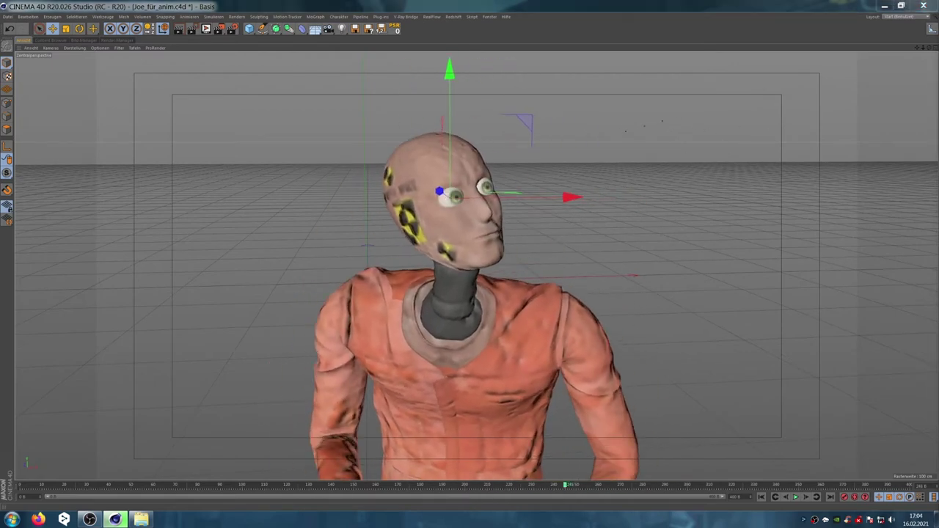
mouse_move(573, 493)
left_mouse_down()
mouse_move(331, 487)
mouse_move(463, 486)
left_mouse_up()
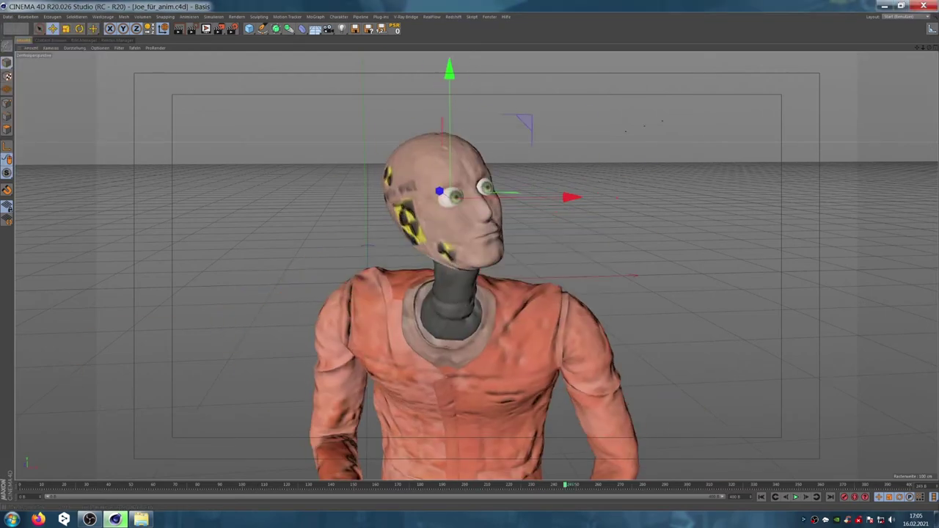
- Bake the dummy's animation with NitroBake2, then open Scene_roh_nur_Strasse.c4d from the Datei menu
left_click(455, 486)
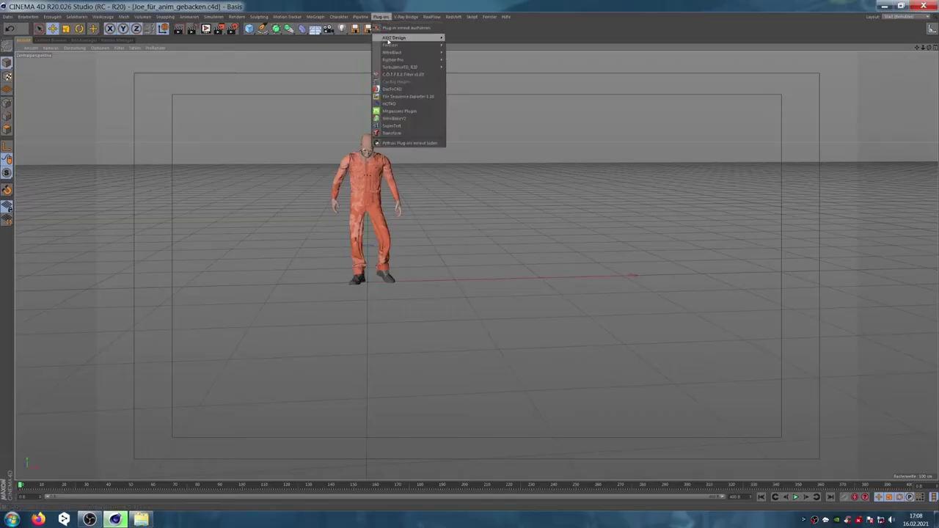
left_click(394, 118)
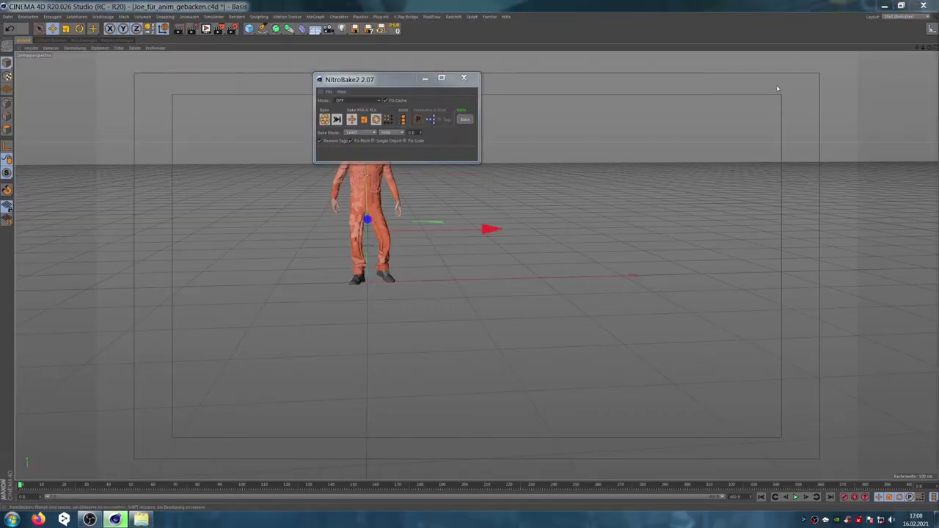
left_click(464, 120)
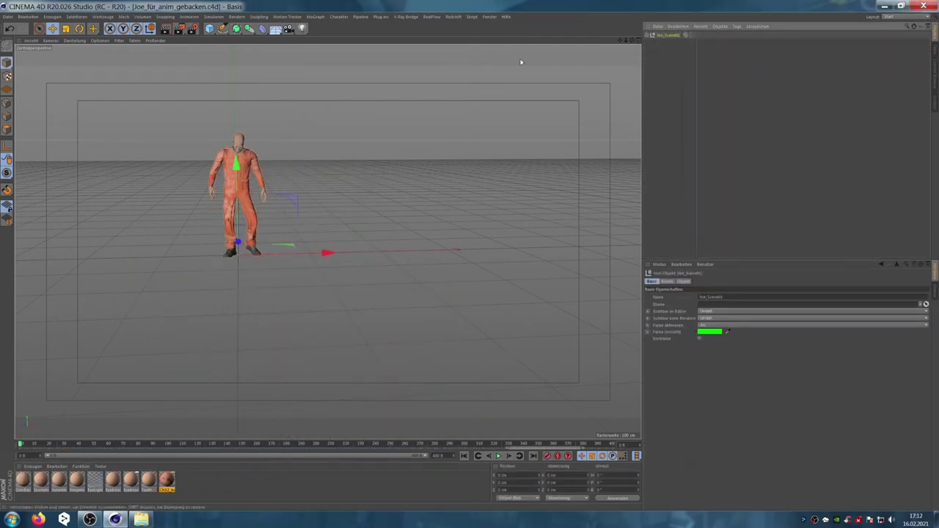
left_click(488, 17)
left_click(7, 16)
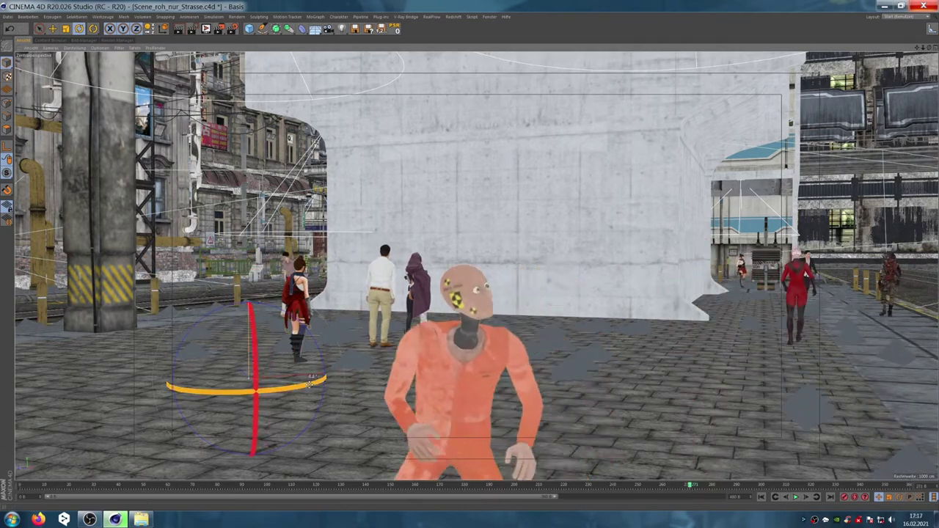
- Scrub the crowd animation to about frames 185 and 134, then a later moment
left_click(518, 485)
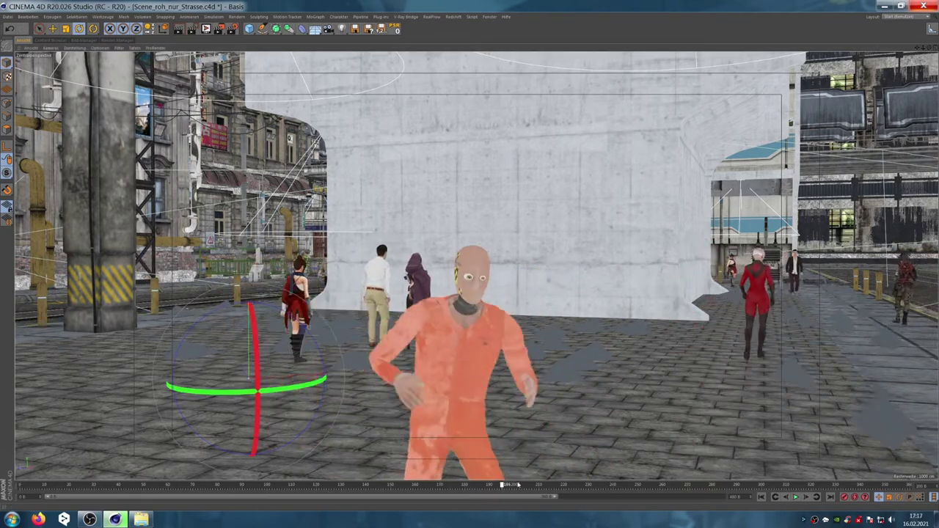
left_click(353, 485)
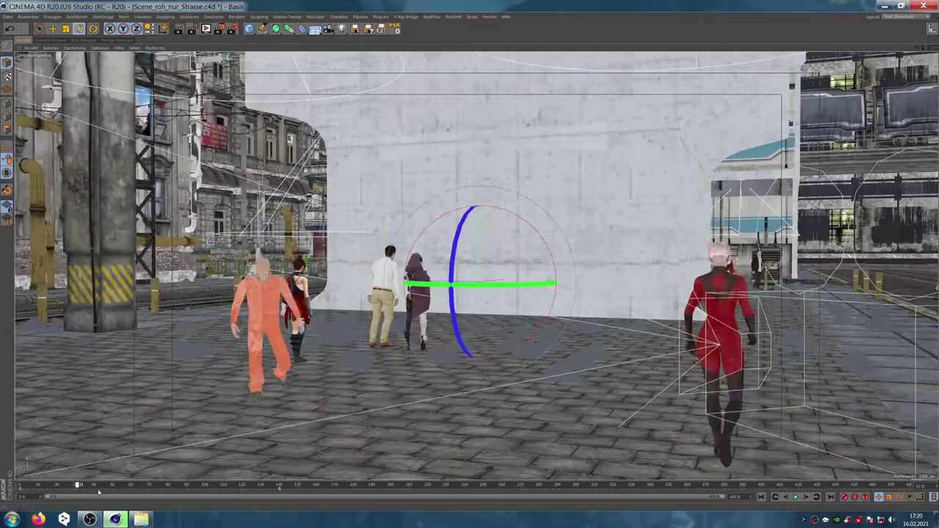
left_click(572, 486)
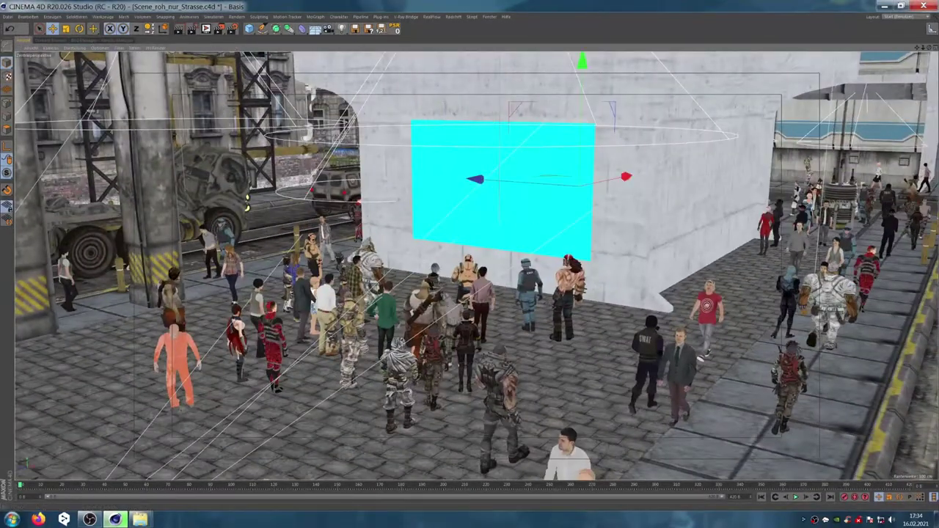
- Reposition the cyan screen plane on the wall and test-render the view
left_click_drag(476, 179, 497, 193)
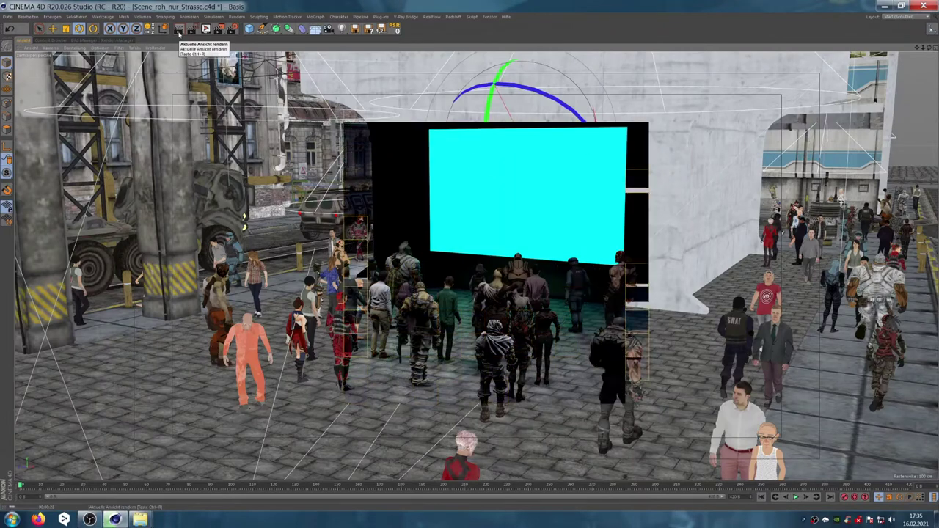
left_click(178, 33)
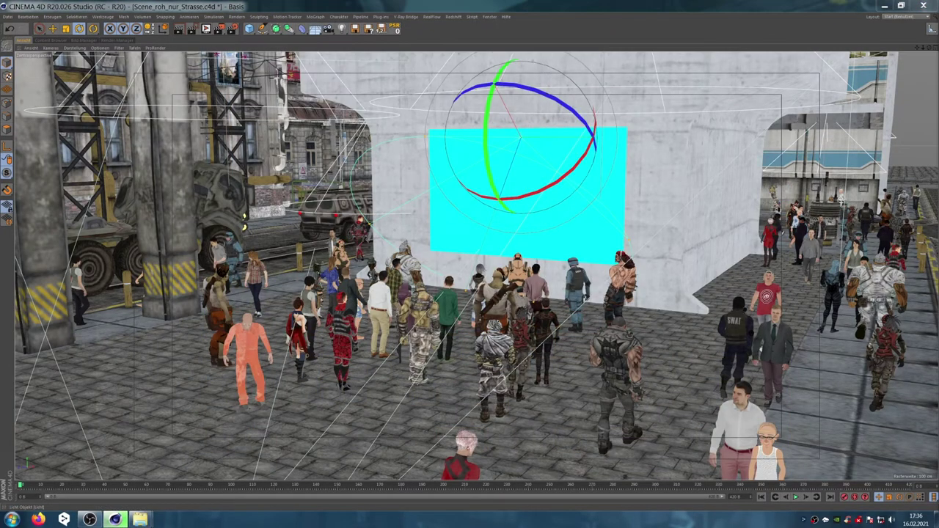
left_click(178, 30)
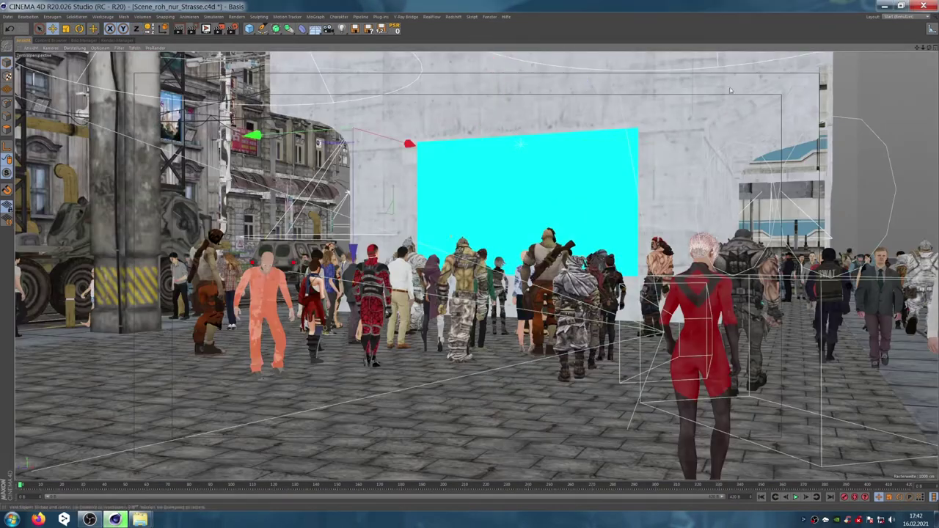
- Toggle between four-view and single perspective view, zooming in, with two quick test renders
middle_click(730, 91)
scroll(662, 188, "up", 5)
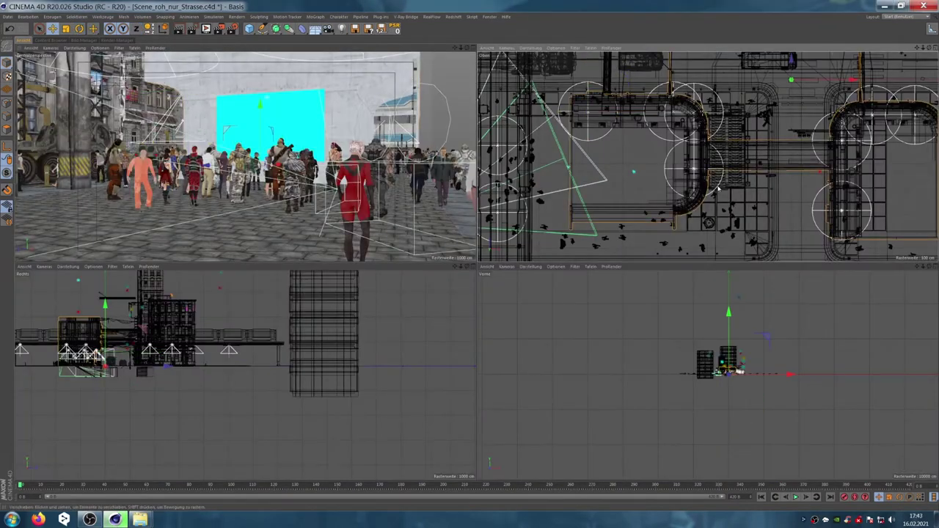
scroll(662, 189, "up", 3)
middle_click(352, 139)
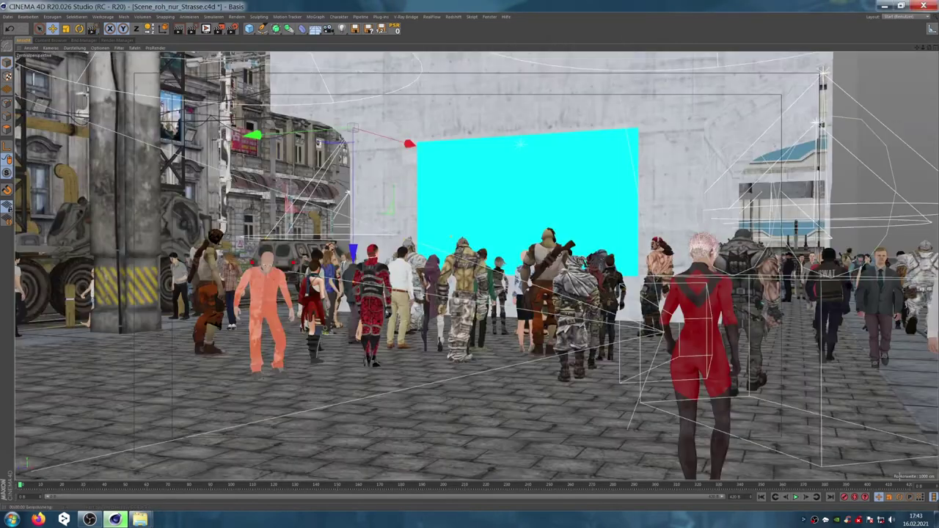
left_click(177, 30)
key("Escape")
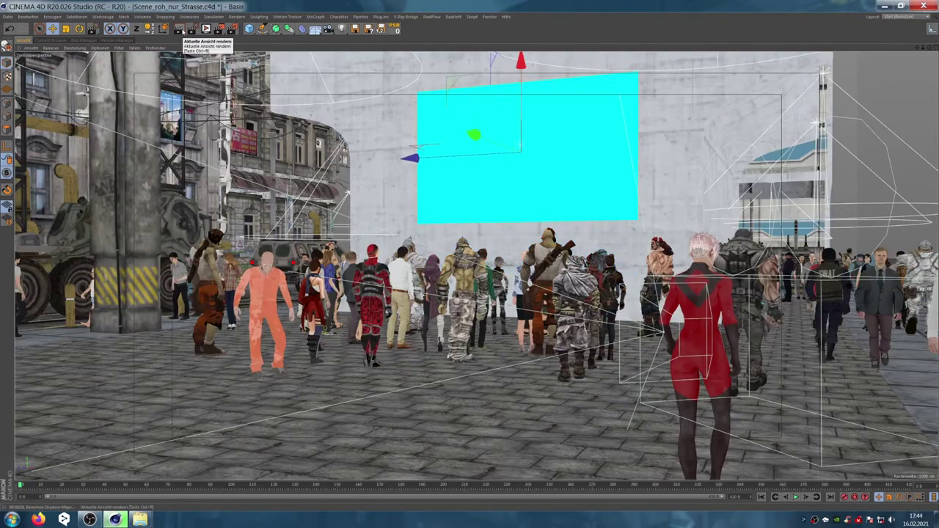
left_click(179, 29)
key("Escape")
- In the four-view layout, test-render the perspective and top views repeatedly
middle_click(678, 202)
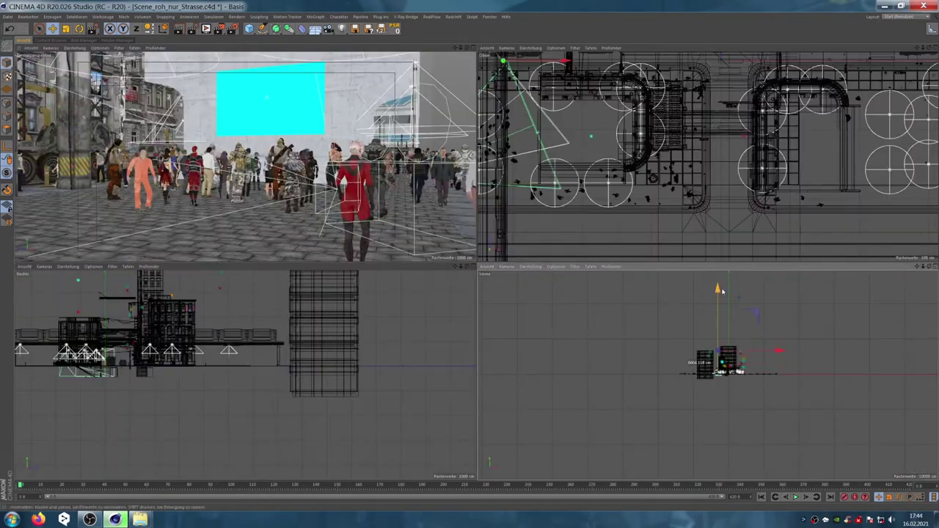
scroll(604, 146, "up", 3)
left_click(178, 30)
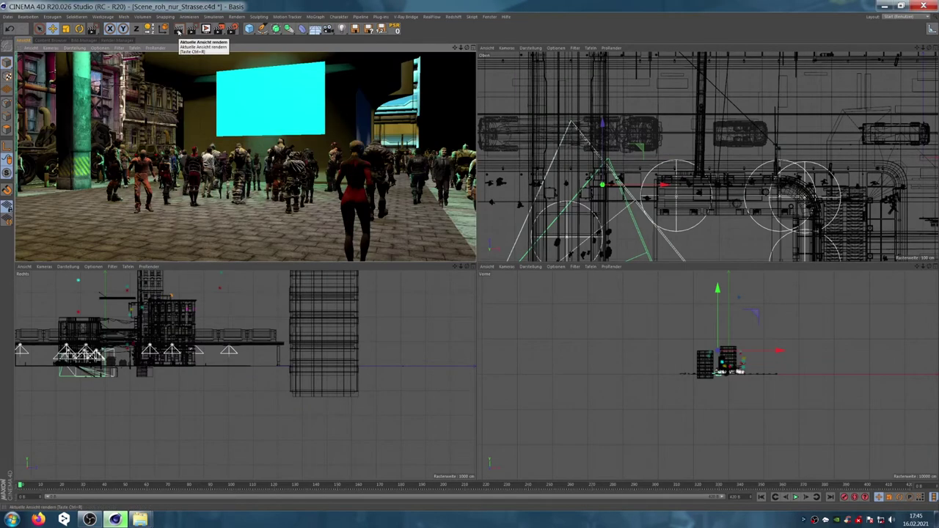
key("Escape")
scroll(215, 313, "up", 3)
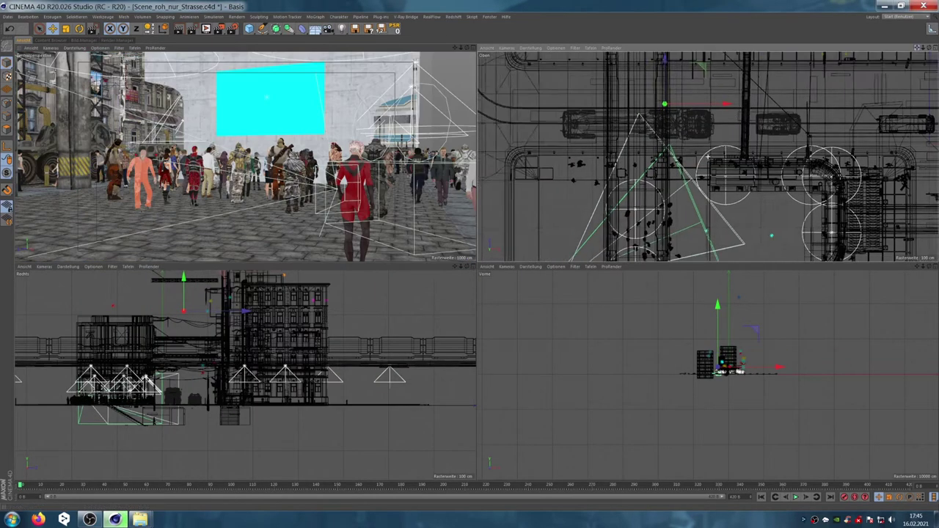
scroll(697, 154, "down", 3)
left_click(179, 29)
key("Escape")
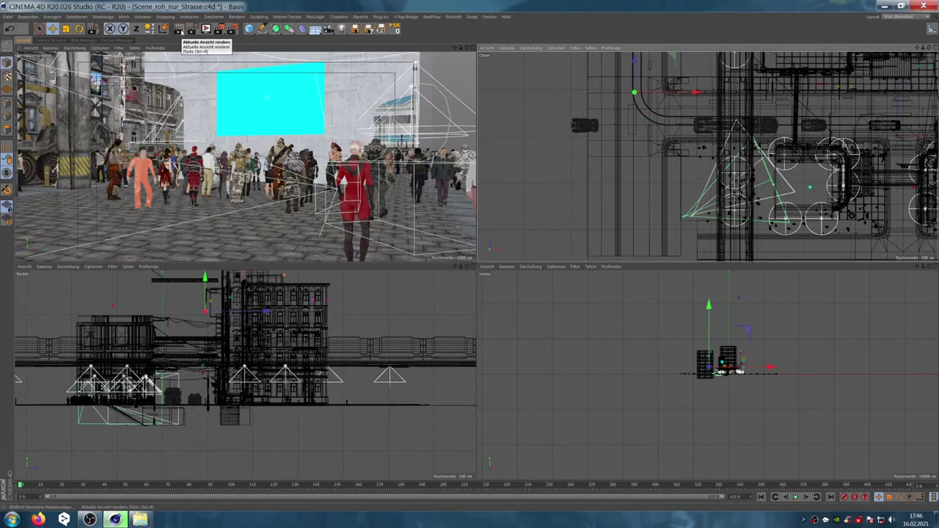
left_click(178, 29)
left_click(178, 30)
key("Escape")
left_click(179, 30)
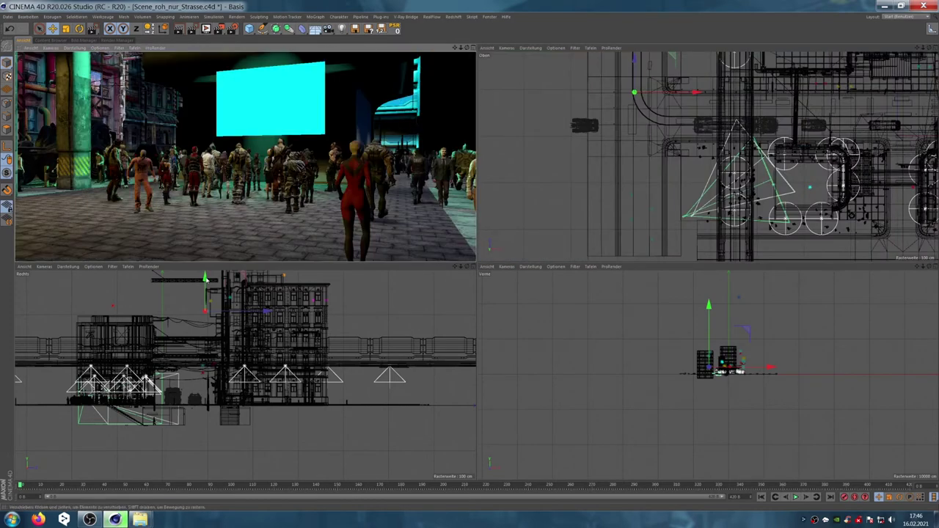
key("Escape")
left_click(179, 30)
key("Escape")
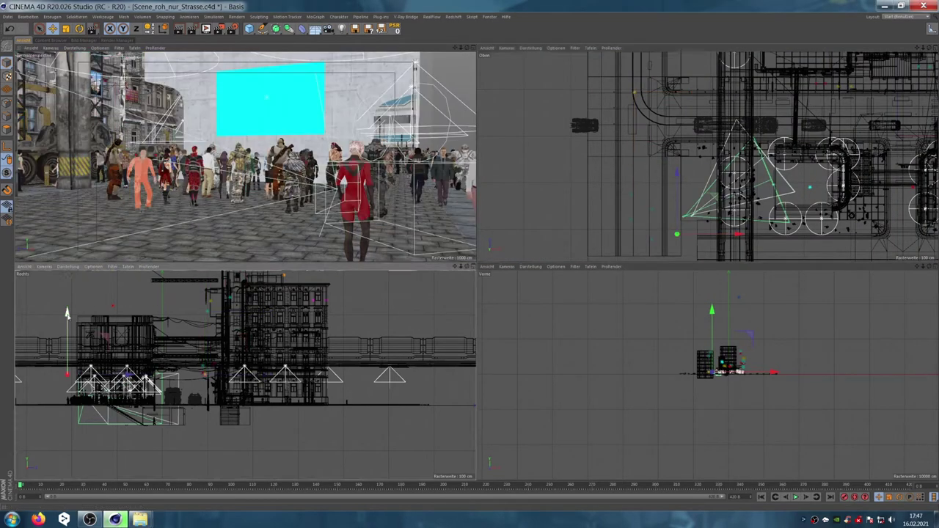
- Enlarge the perspective view to full screen and test-render it twice
key("F1")
left_click(179, 29)
key("Escape")
left_click(178, 30)
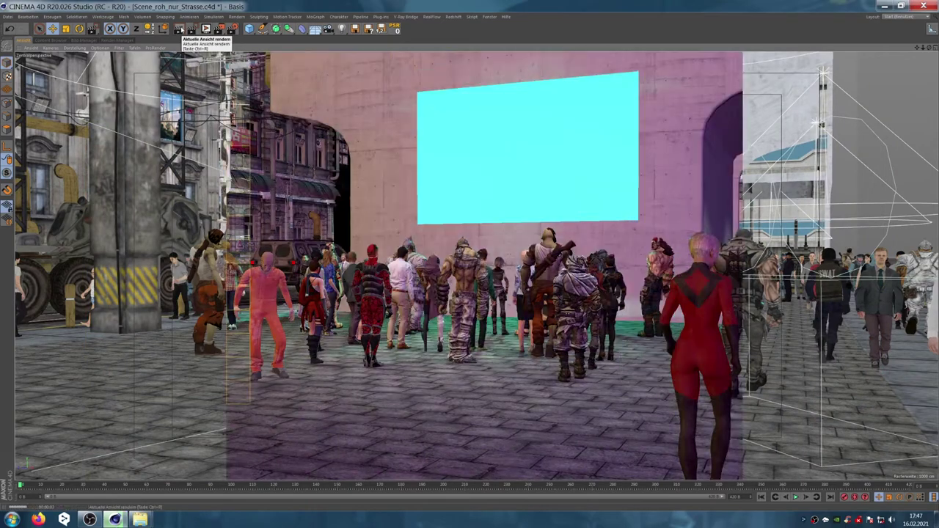
key("Escape")
- Advance to about frame 200 and test-render the camera view in single and four-view layouts
left_click_drag(323, 486, 400, 487)
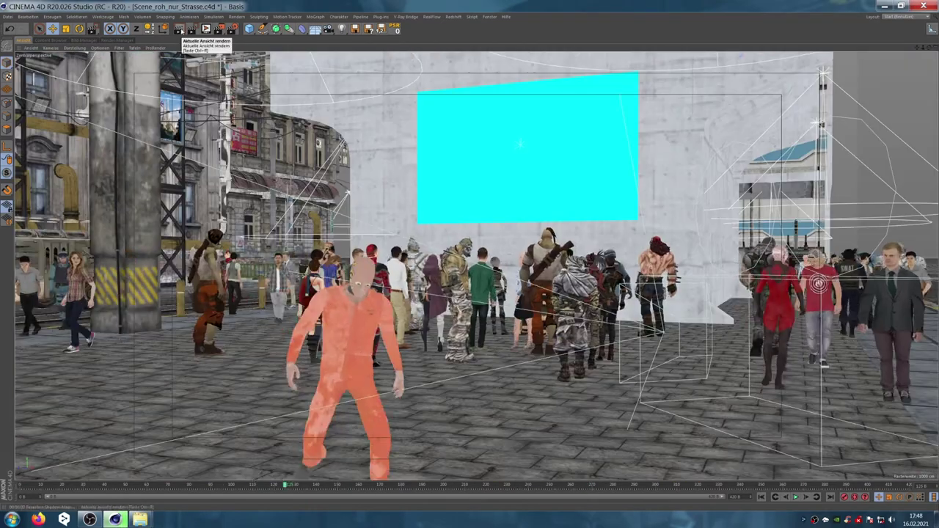
left_click(178, 29)
key("Escape")
left_click(178, 29)
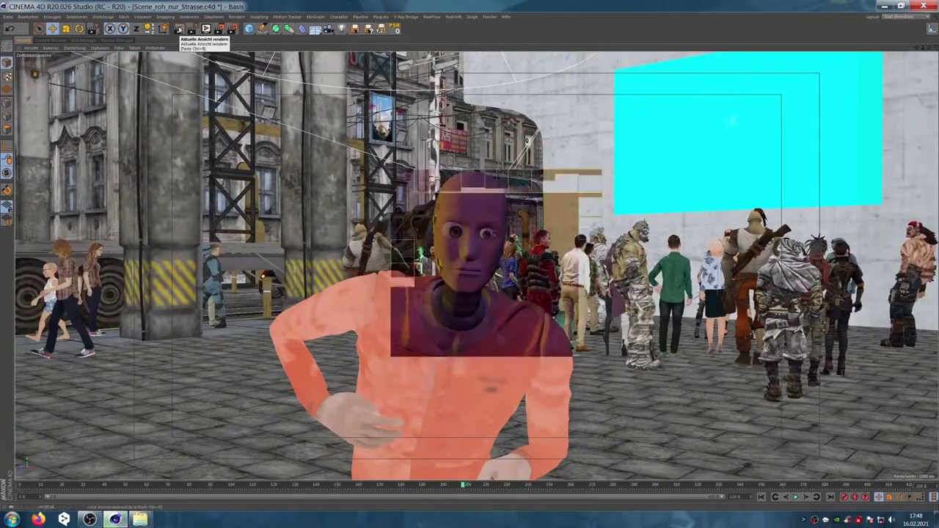
key("Escape")
key("F5")
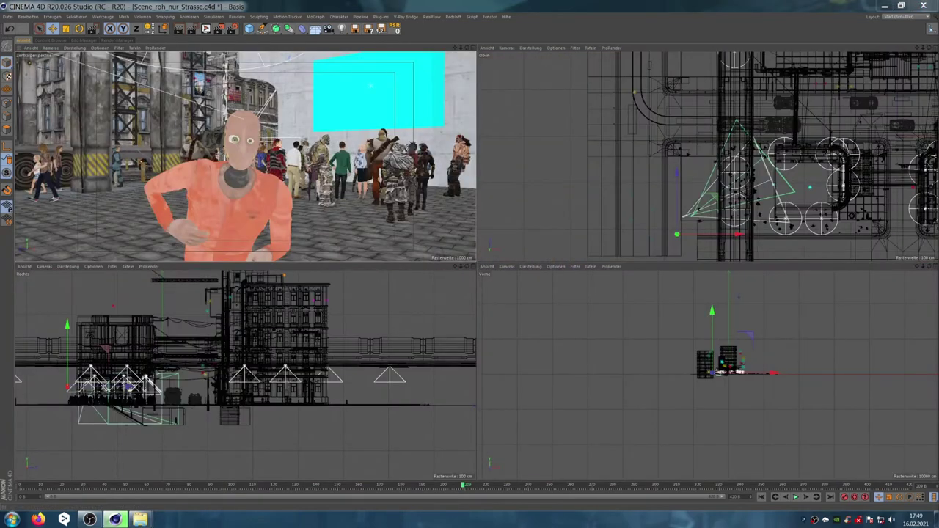
key("F1")
left_click(178, 29)
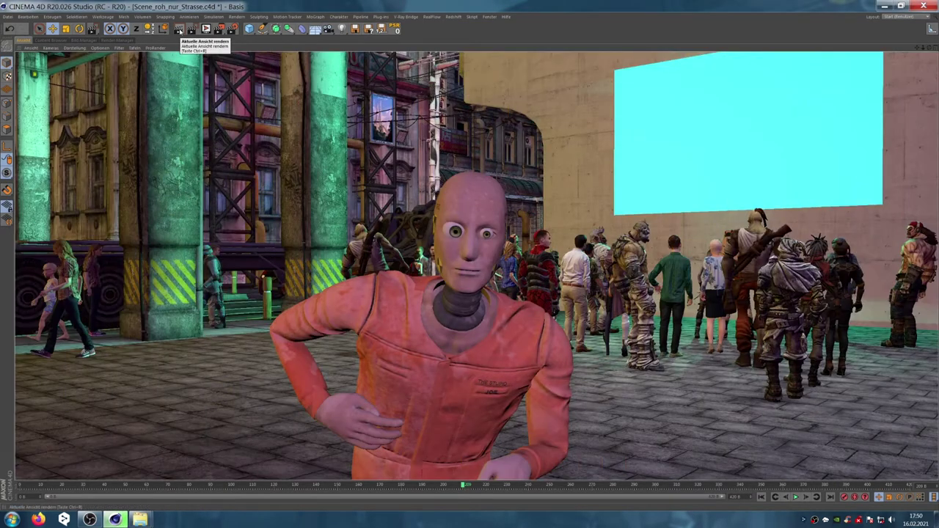
key("Escape")
left_click(178, 30)
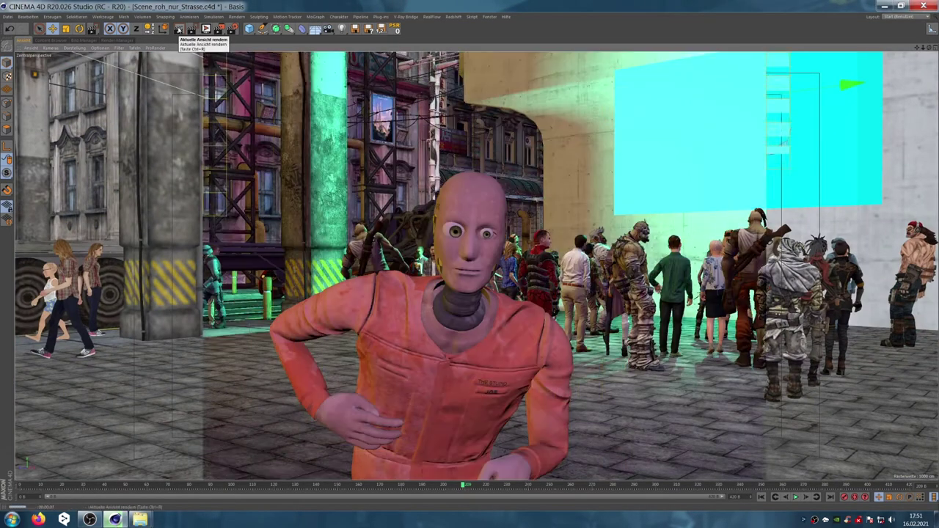
key("Escape")
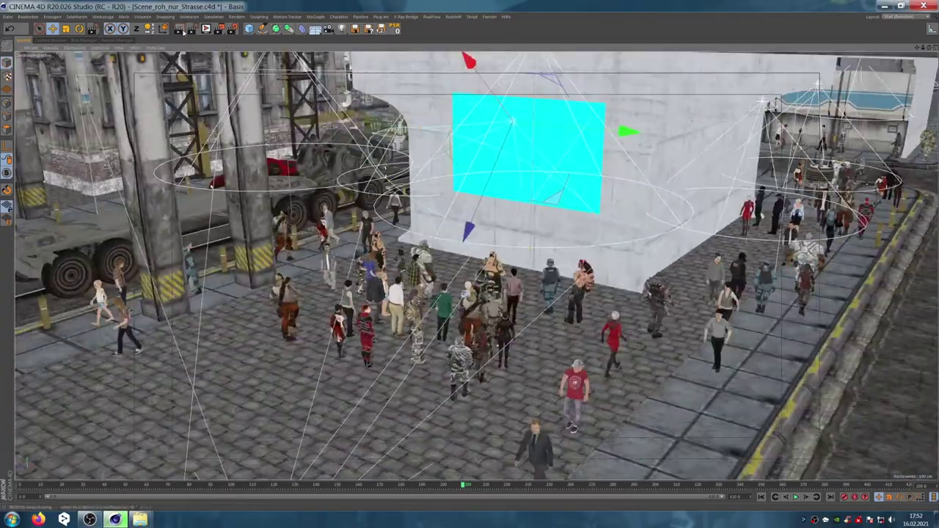
- Test-render the view several times, then look through the animated scene camera
left_click(178, 29)
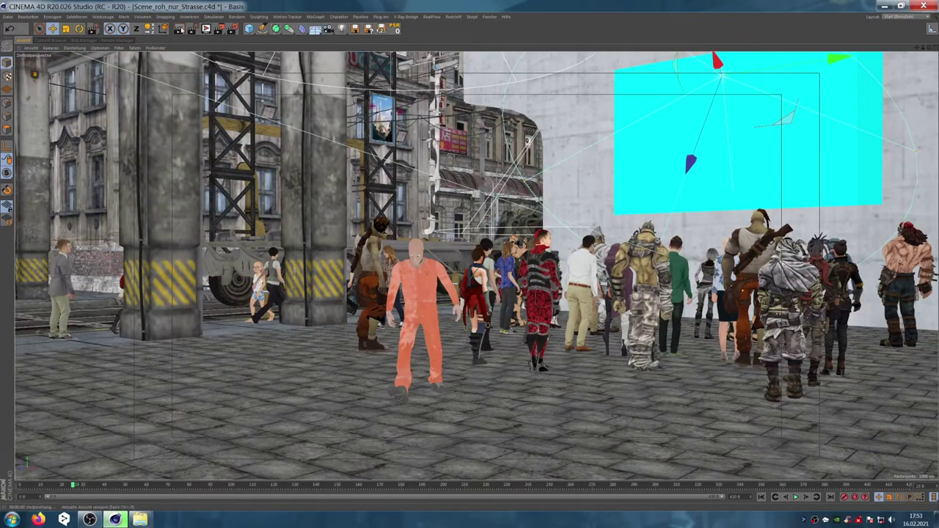
left_click(179, 29)
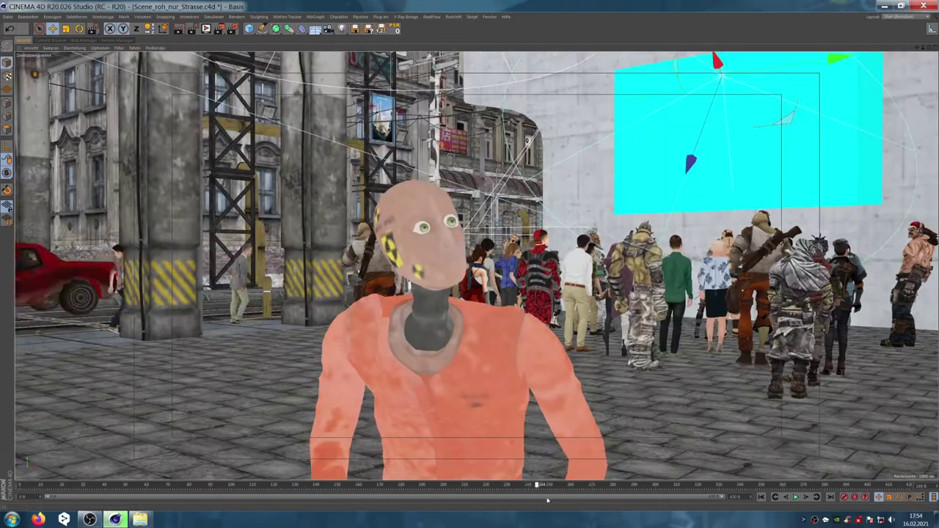
left_click(179, 30)
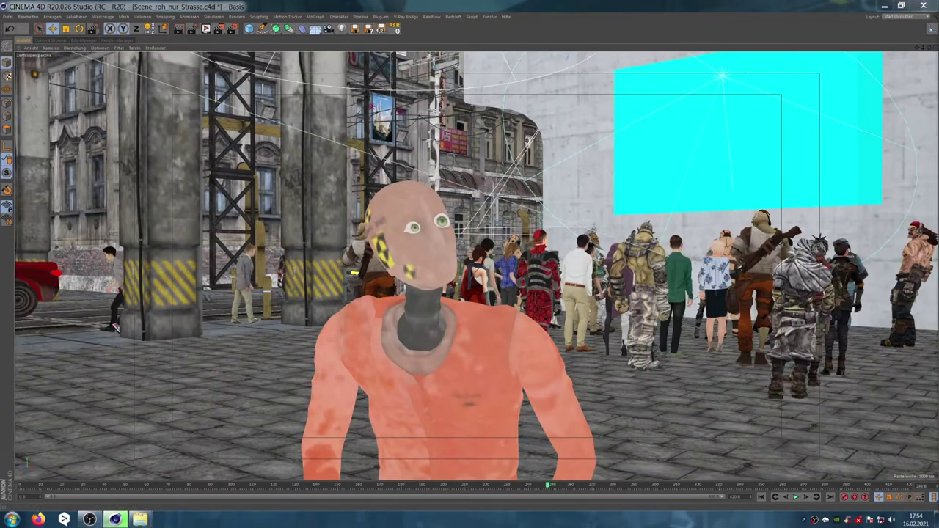
left_click(178, 29)
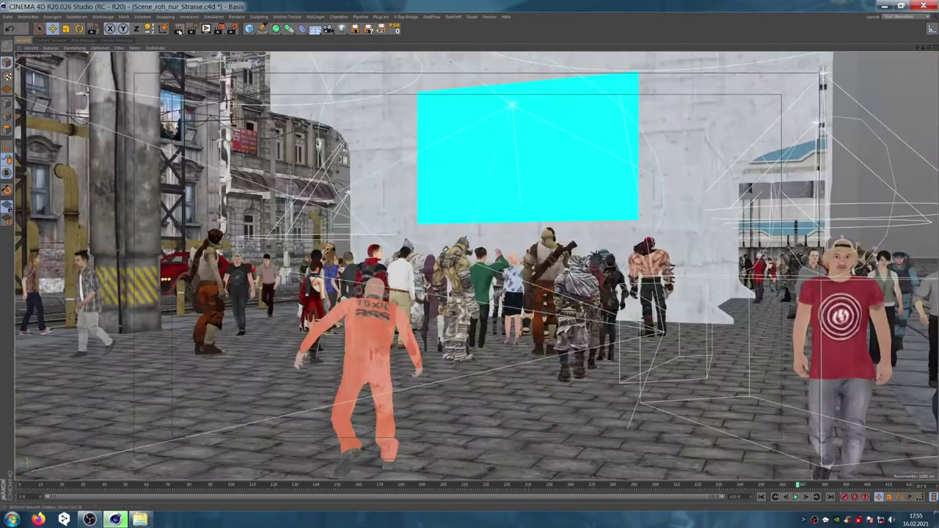
left_click(178, 30)
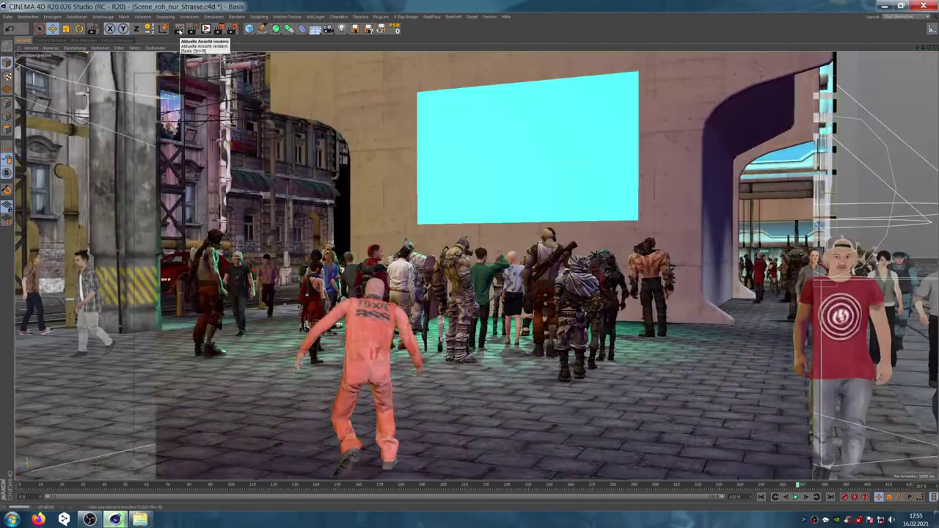
left_click(51, 47)
left_click(132, 146)
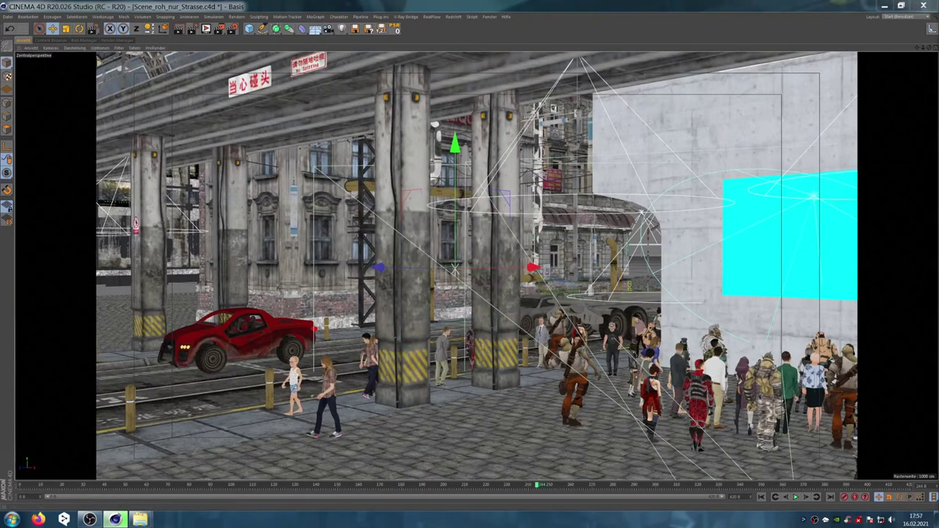
- Render a region around the pillars, then render the whole perspective view
key("alt+r")
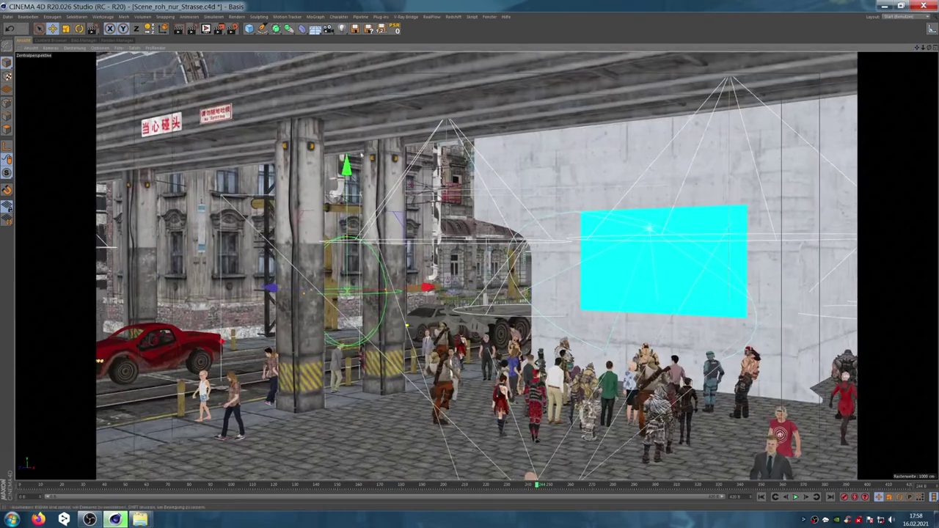
left_click(179, 30)
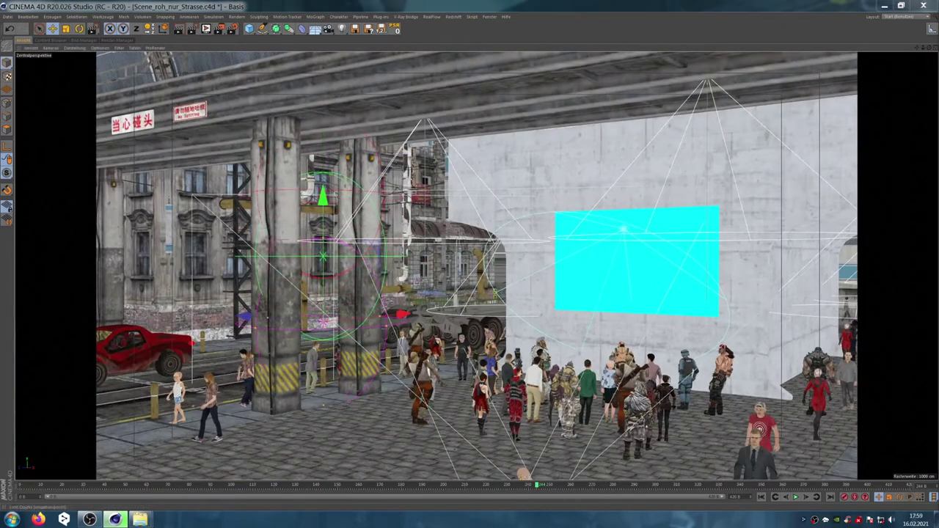
left_click(178, 30)
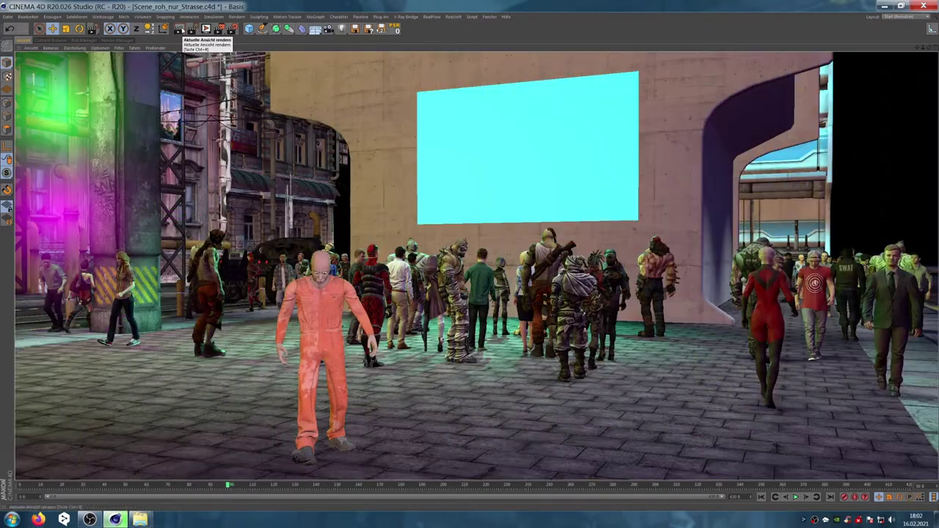
- Scrub the camera move toward the dummy and test-render frames, including the close-up
left_click(935, 49)
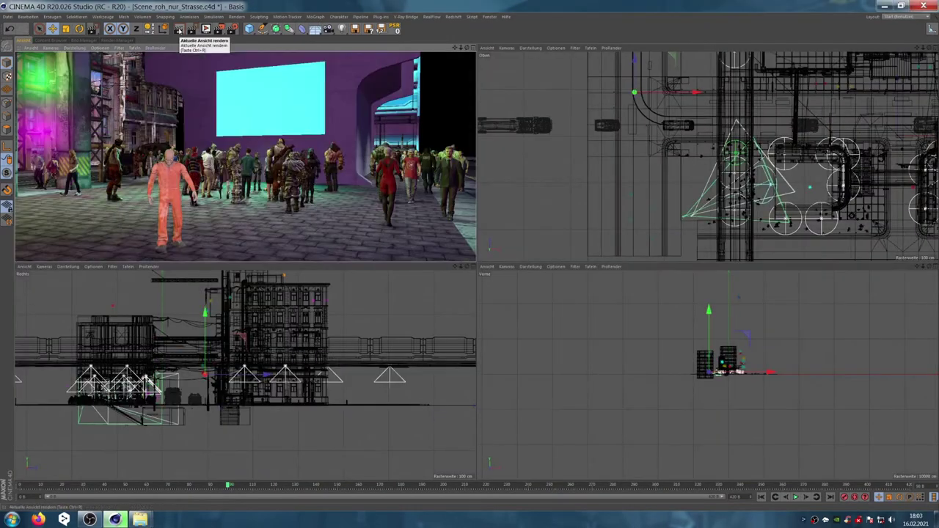
key("F1")
left_click(503, 486)
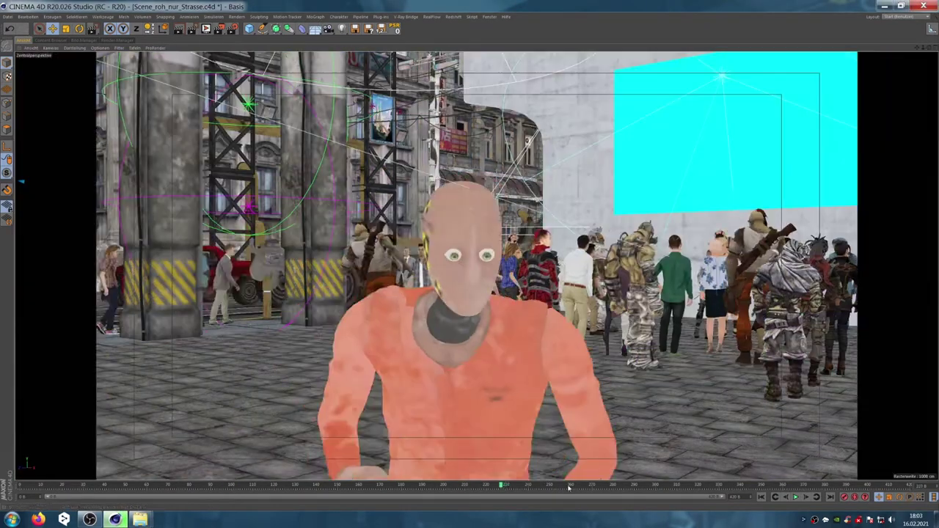
left_click_drag(570, 488, 20, 486)
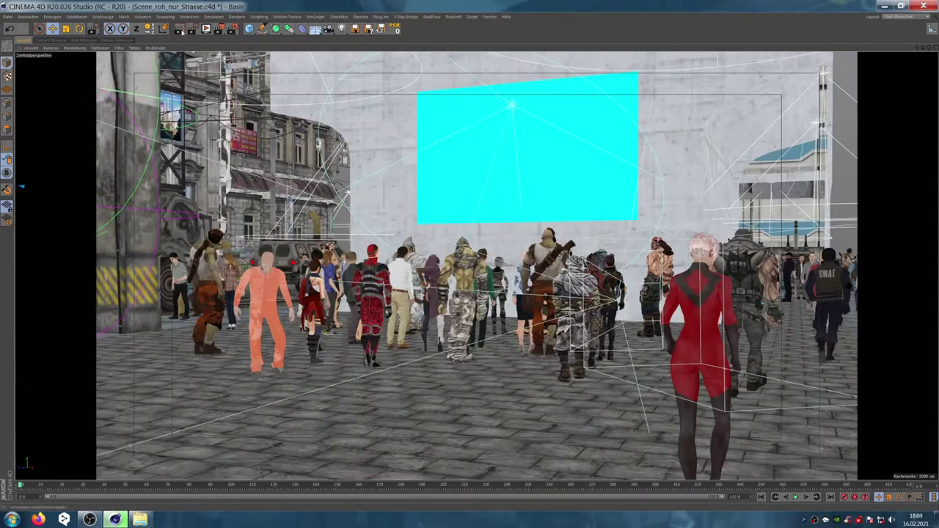
left_click(179, 30)
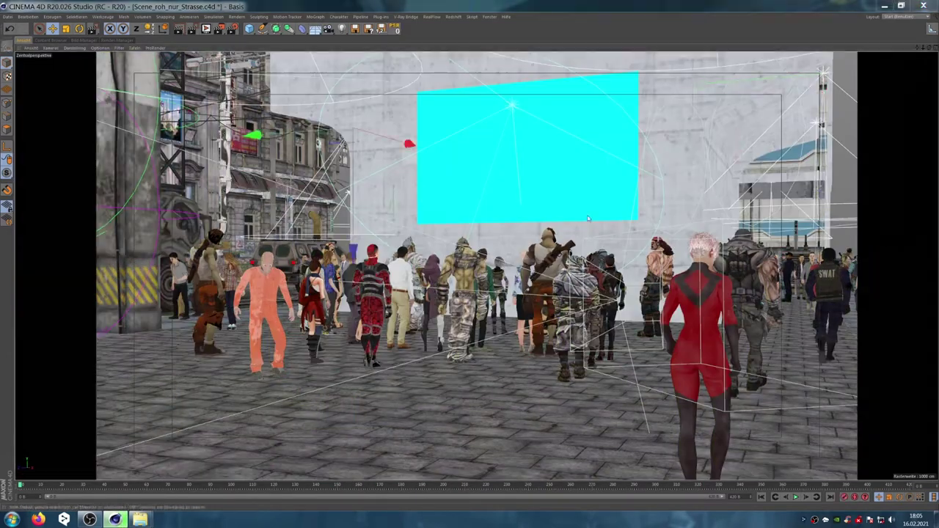
left_click(180, 30)
key("F8")
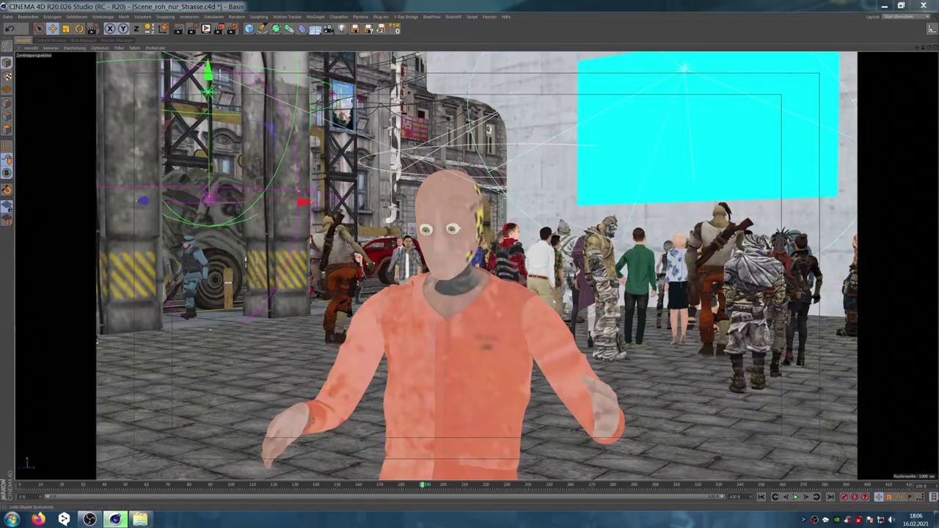
left_click(179, 30)
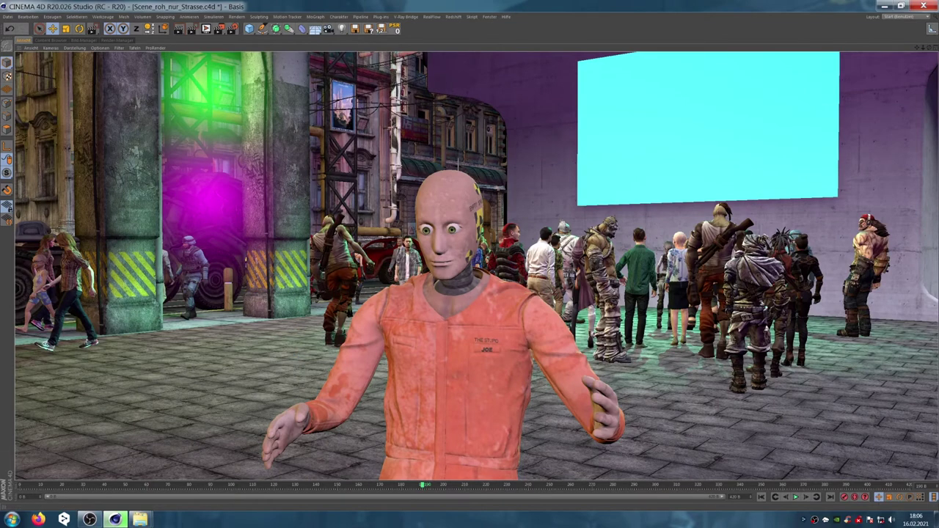
- Select an object in the top view, then render the maximized perspective view
key("F5")
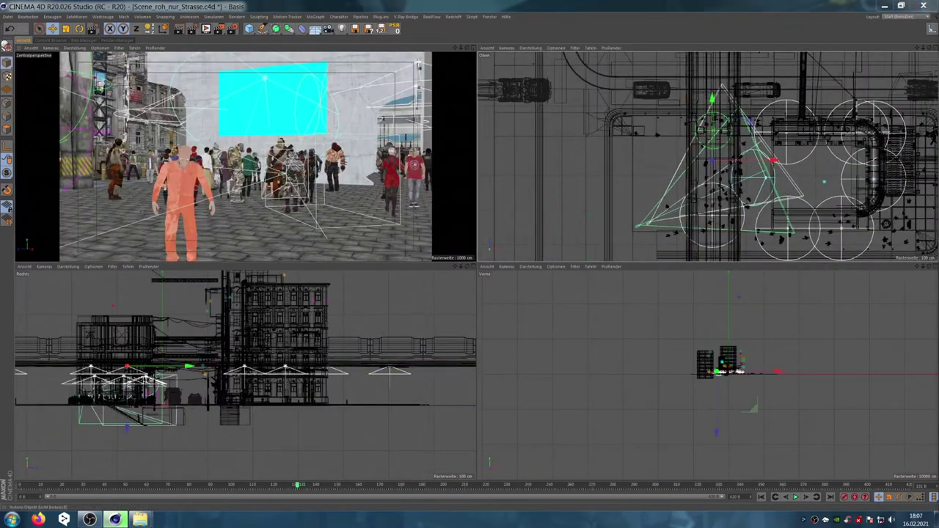
left_click(179, 30)
left_click(774, 216)
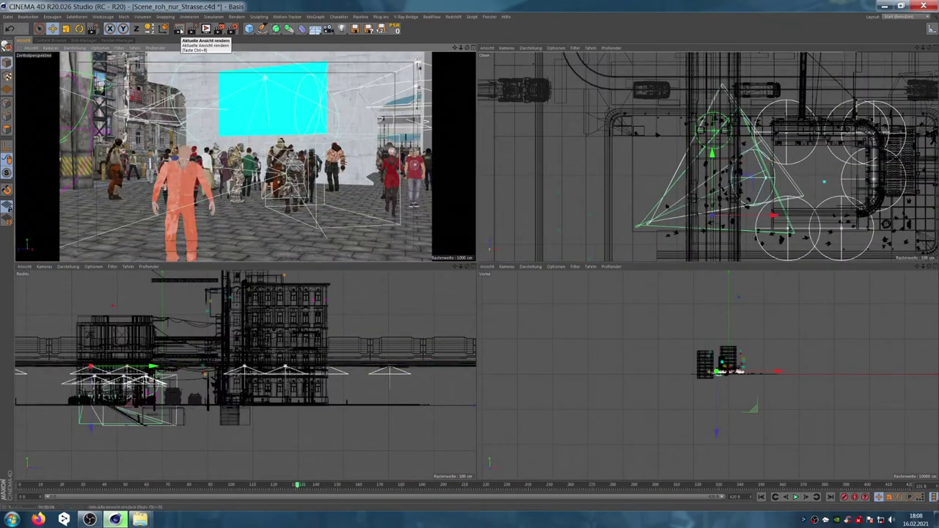
key("F1")
key("ctrl+r")
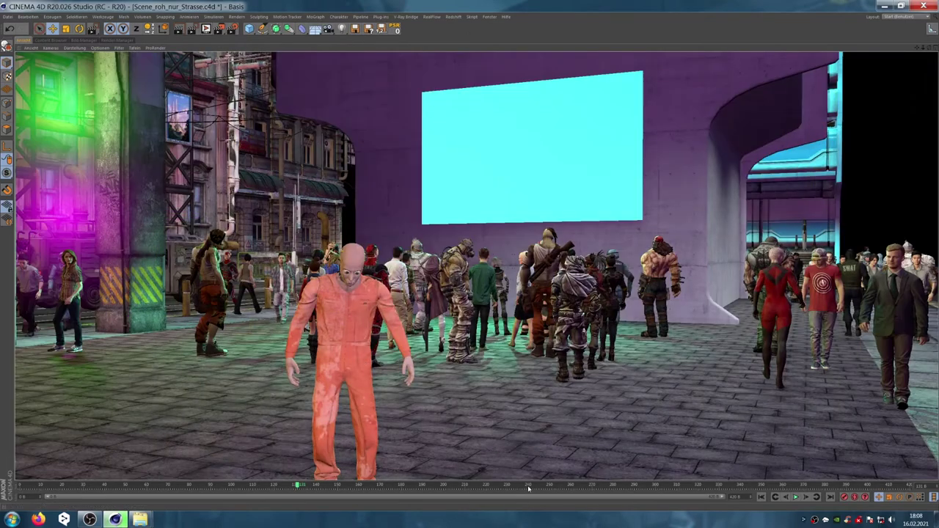
key("Escape")
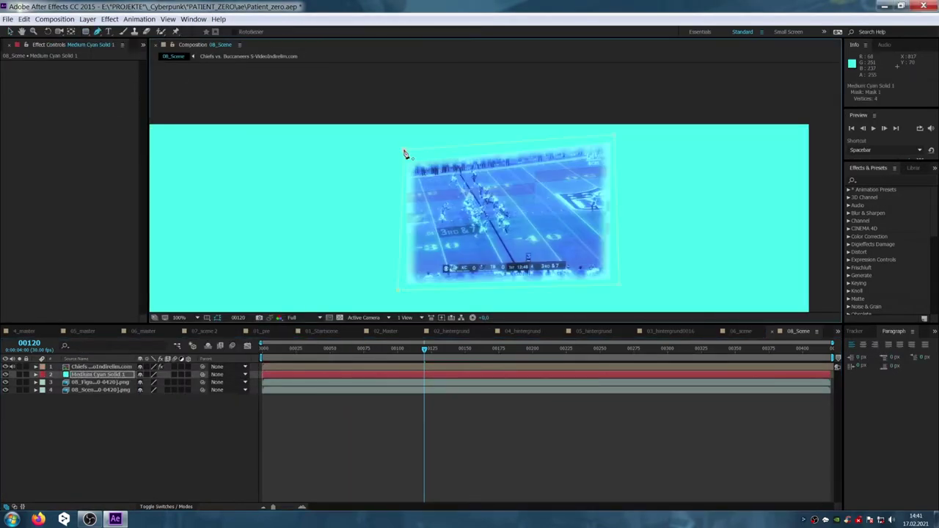
- Close the cyan solid's mask around the screen, duplicate the Chiefs football layer, and reveal the solid's mask
left_click(403, 153)
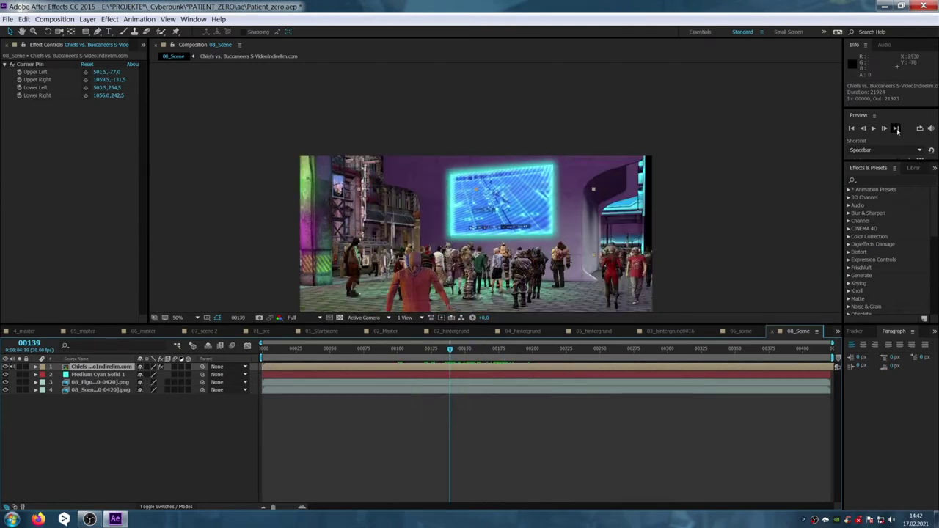
key("ctrl+d")
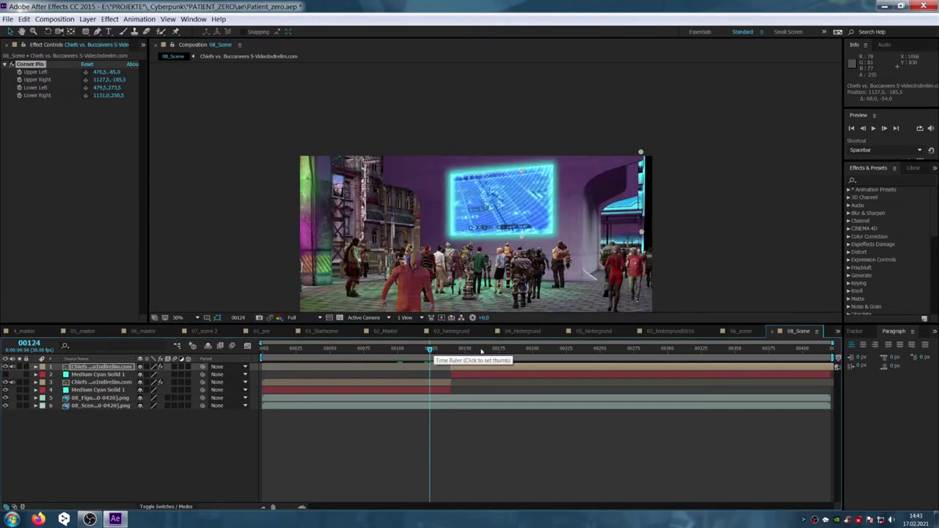
left_click(452, 348)
left_click(452, 375)
key("m")
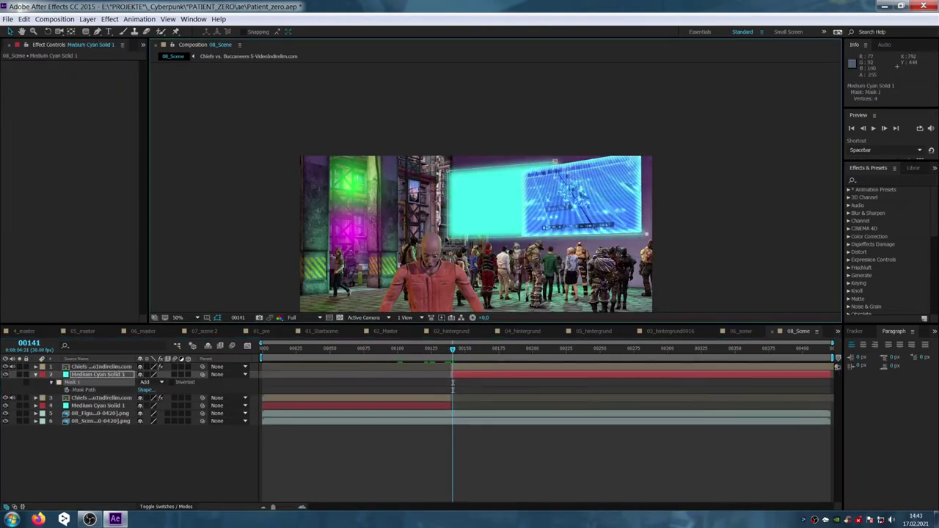
left_click(418, 394)
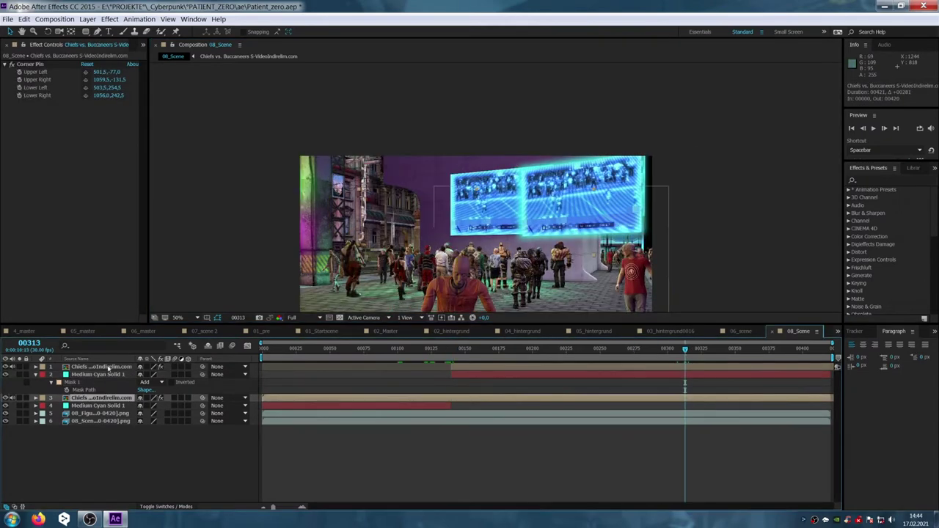
- Move the second cyan solid later in time and trim its in-point to the current time
mouse_move(453, 381)
left_mouse_down()
mouse_move(648, 361)
mouse_move(662, 350)
left_mouse_up()
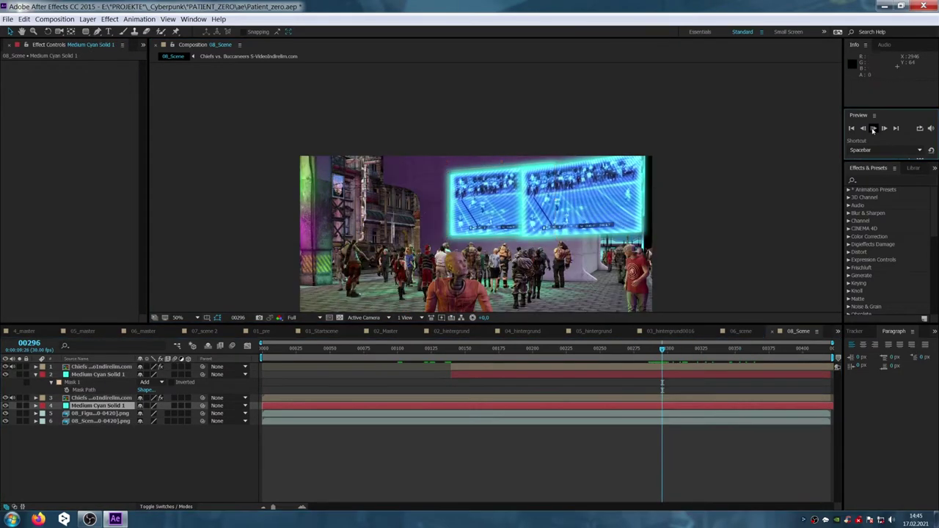
left_click(551, 367)
scroll(550, 371, "up", 3, "alt")
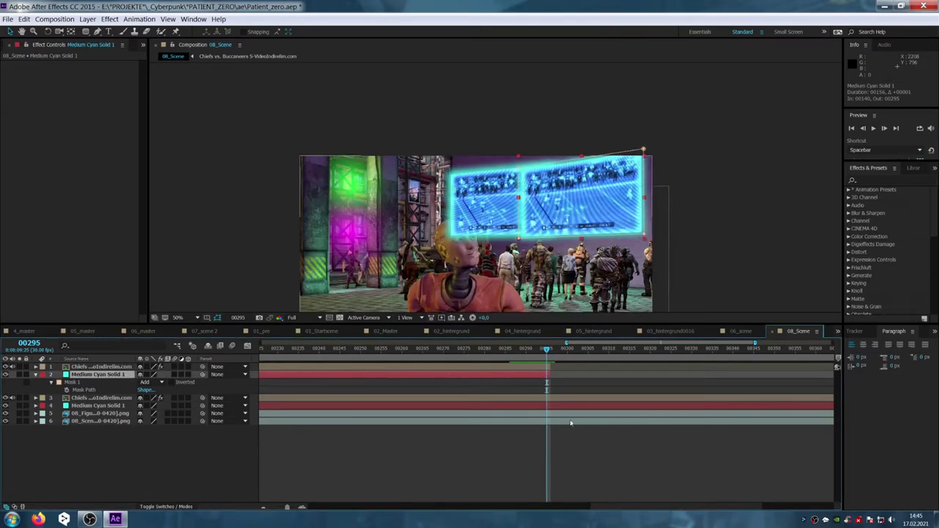
left_click(98, 405)
key("alt+bracketleft")
key("comma")
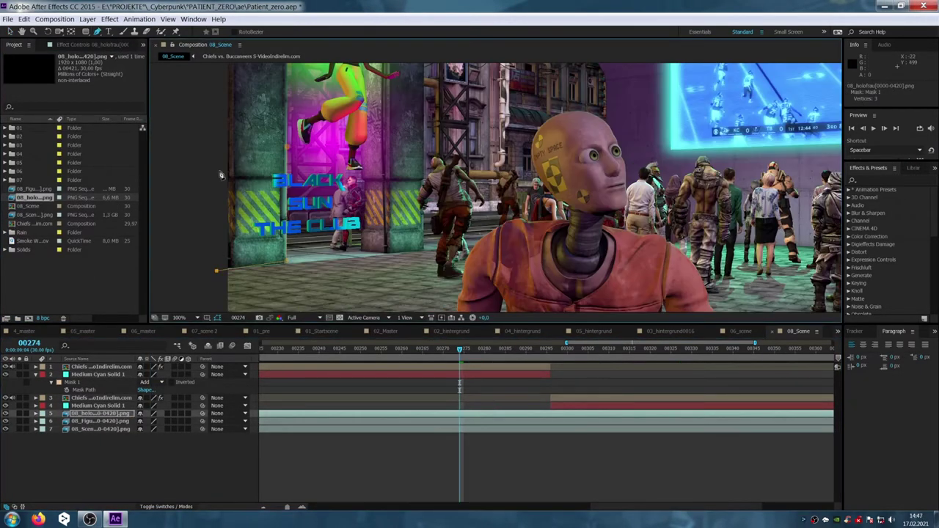
- Dismiss the preset chooser while applying uni.Holomatrix II to the 08_holo layer
key("Escape")
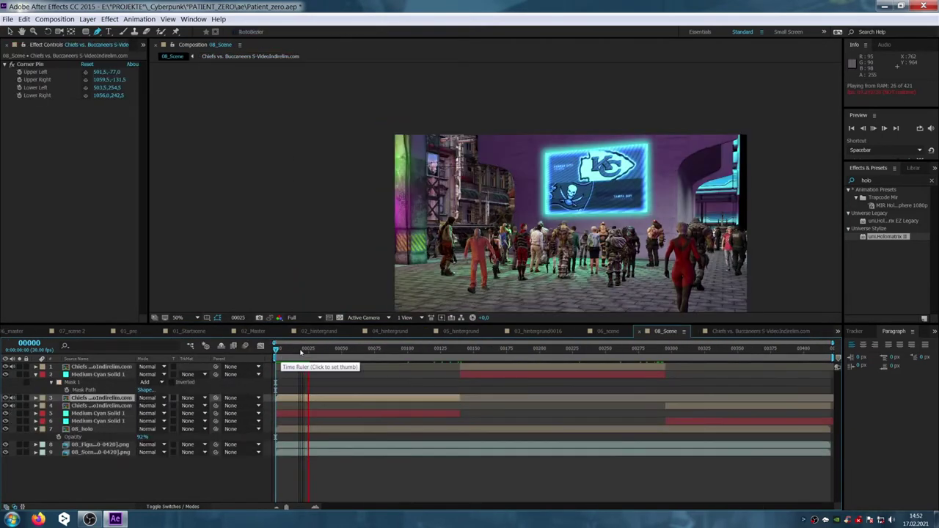
- Add Fast Blur to the Chiefs football layer and preview the lens-blurred scene
left_click(110, 19)
left_click(283, 208)
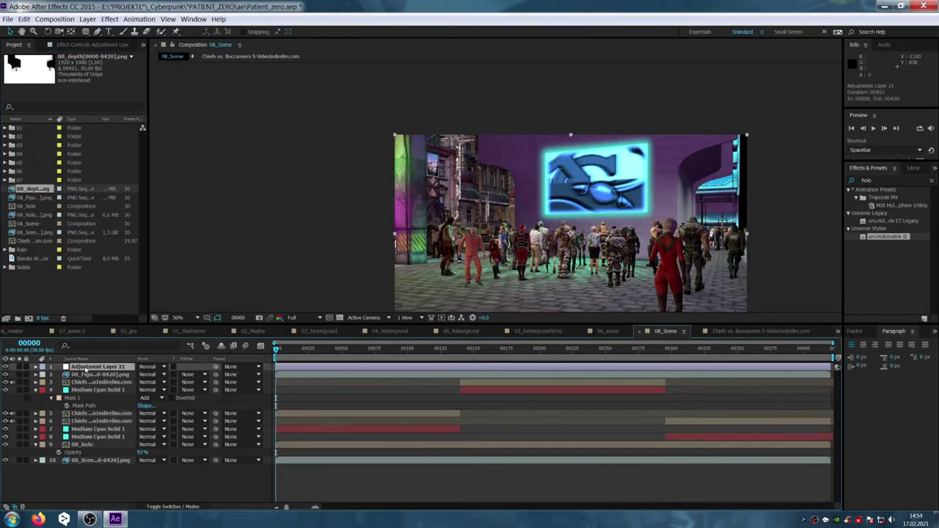
key("space")
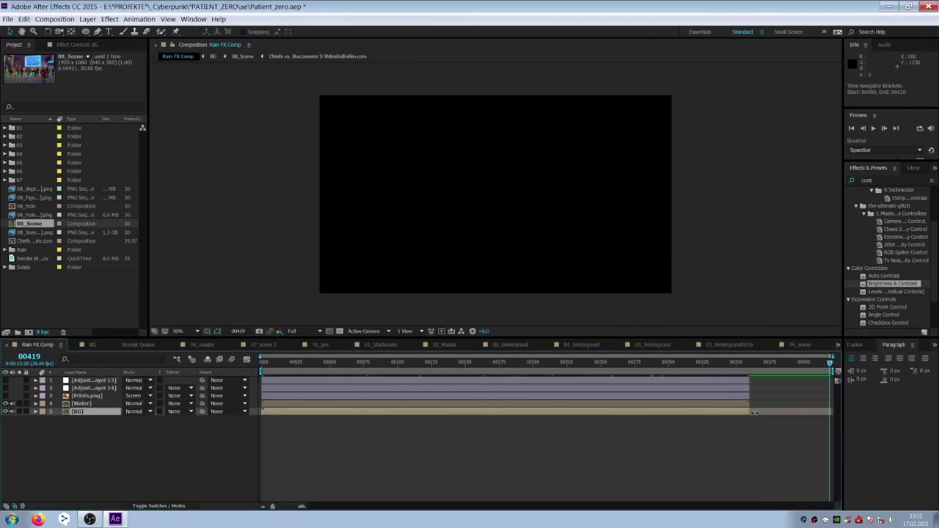
- Slide the duplicated Water layer to start near the end of the Rain FX Comp
left_click_drag(272, 405, 752, 409)
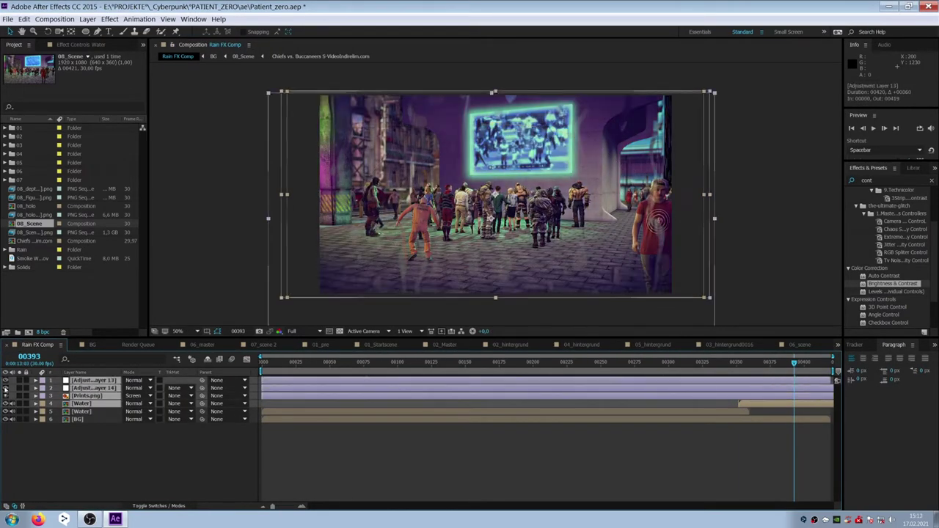
left_click(480, 403)
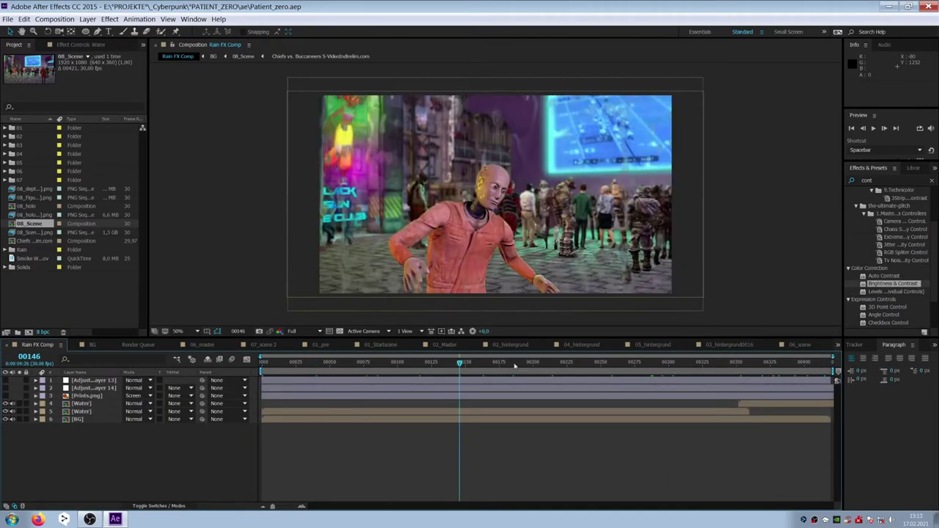